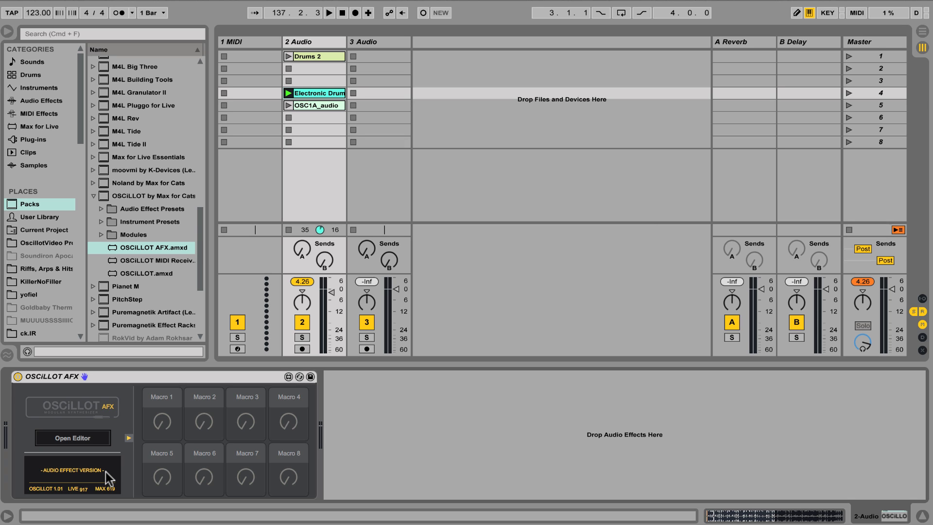
- Open the OSCiLLOT AFX editor and add an Audio In module with an Audio Out module below it
{"action": "left_click", "coordinate": [78, 437]}
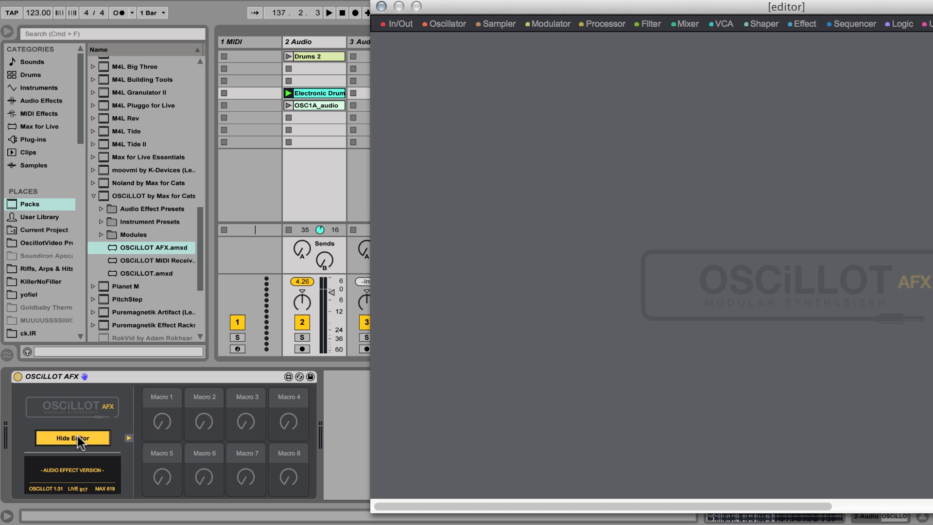
{"action": "left_click", "coordinate": [398, 23]}
{"action": "left_click", "coordinate": [398, 36]}
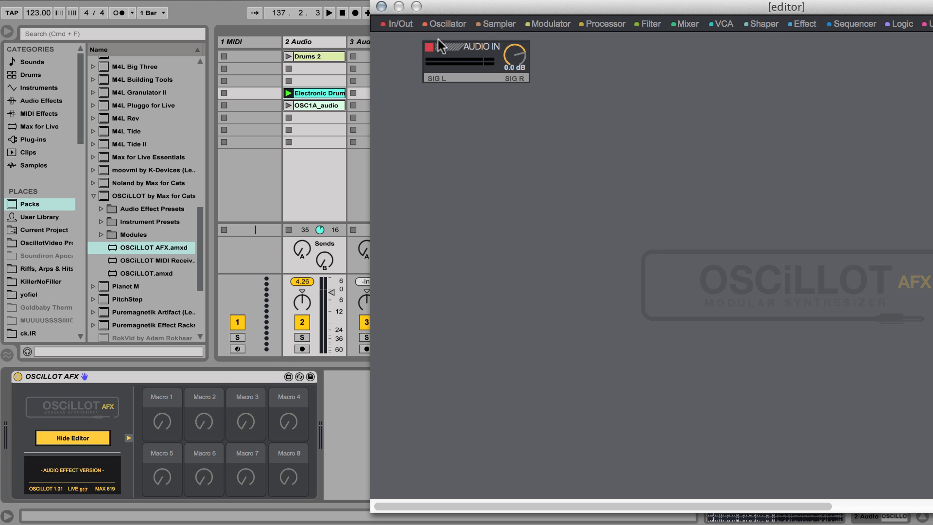
{"action": "left_click_drag", "start_coordinate": [438, 39], "coordinate": [413, 160]}
{"action": "left_click", "coordinate": [411, 27]}
{"action": "left_click", "coordinate": [409, 53]}
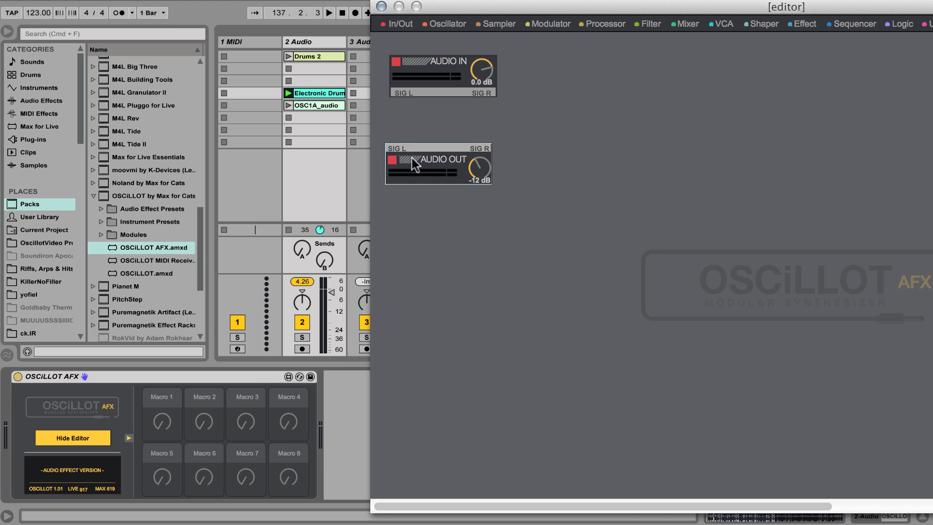
- Patch Audio In's SIG L and SIG R to the matching Audio Out inputs and launch the Electronic Drum clip
{"action": "left_click_drag", "start_coordinate": [398, 94], "coordinate": [398, 142]}
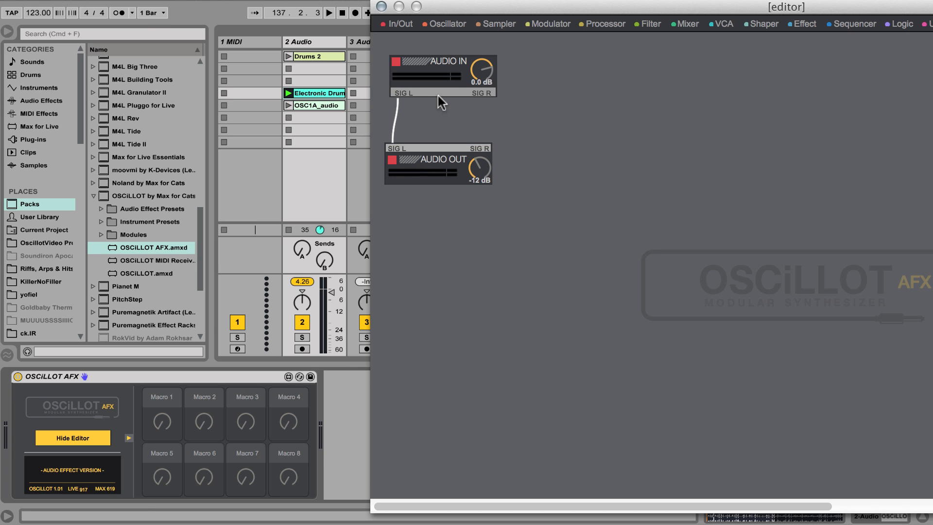
{"action": "mouse_move", "coordinate": [477, 141]}
{"action": "left_mouse_down"}
{"action": "mouse_move", "coordinate": [483, 155]}
{"action": "mouse_move", "coordinate": [482, 144]}
{"action": "left_mouse_up"}
{"action": "left_click", "coordinate": [288, 93]}
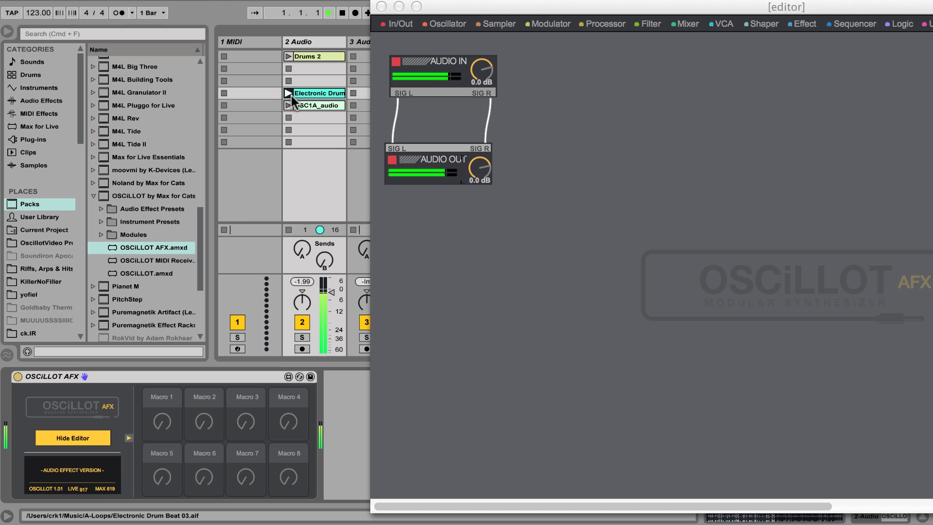
- Move Audio Out further below Audio In and add a Diode LP filter module beside the pair
{"action": "left_click_drag", "start_coordinate": [430, 161], "coordinate": [437, 273]}
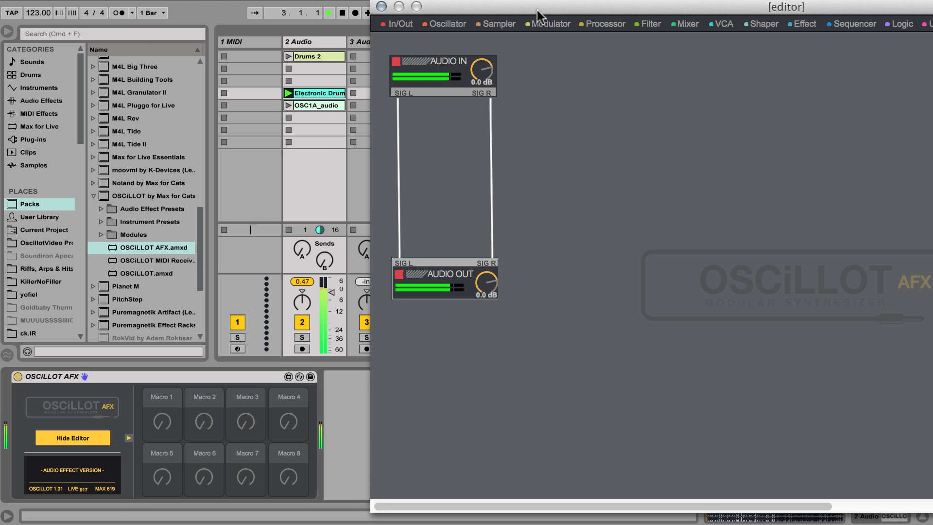
{"action": "left_click_drag", "start_coordinate": [537, 11], "coordinate": [412, 10]}
{"action": "left_click", "coordinate": [402, 21]}
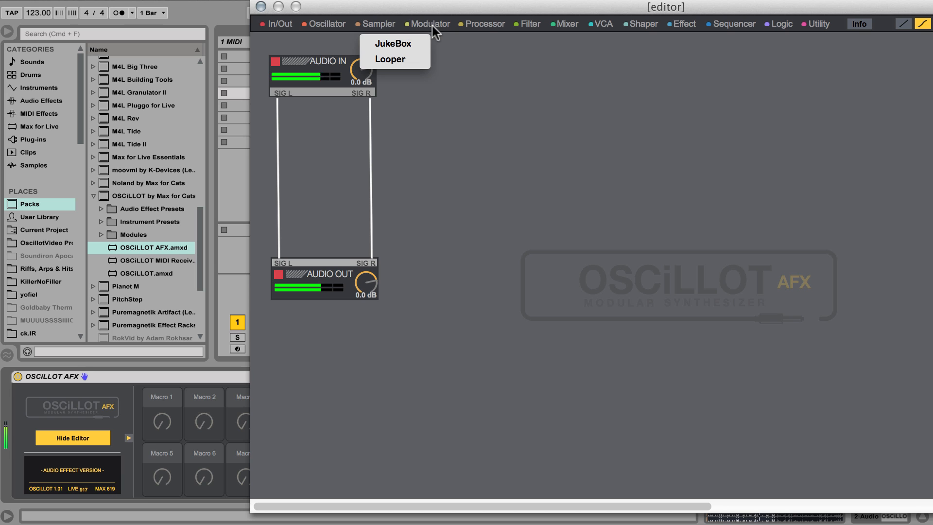
{"action": "mouse_move", "coordinate": [482, 26]}
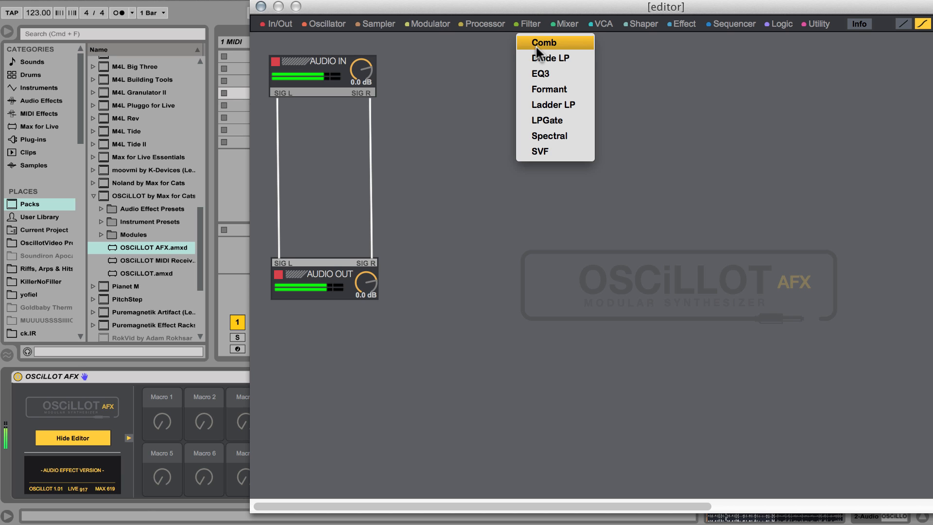
{"action": "left_click_drag", "start_coordinate": [316, 53], "coordinate": [424, 159]}
- Add a Mix 3 mixer module and place it directly above the Diode LP filter
{"action": "mouse_move", "coordinate": [562, 24]}
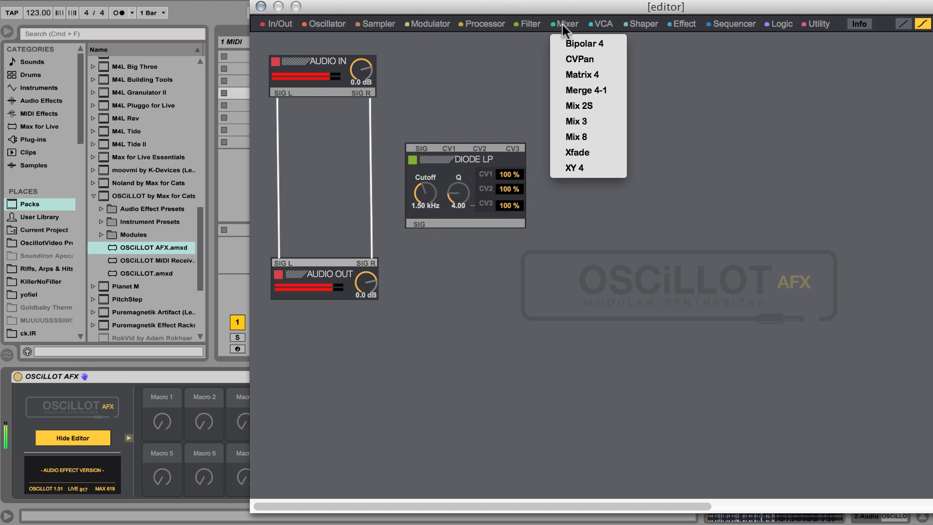
{"action": "left_click", "coordinate": [575, 121]}
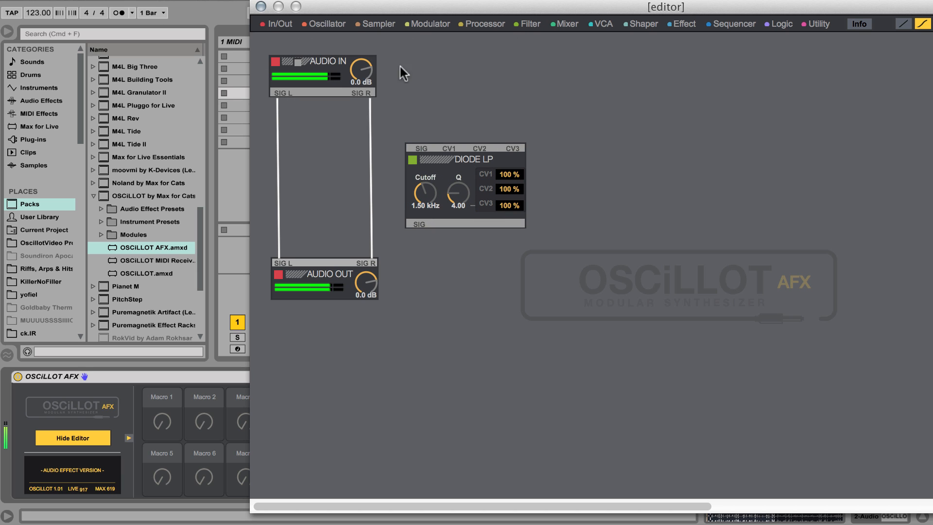
{"action": "left_click_drag", "start_coordinate": [326, 57], "coordinate": [477, 63]}
{"action": "left_click_drag", "start_coordinate": [434, 158], "coordinate": [447, 208]}
{"action": "left_click_drag", "start_coordinate": [467, 63], "coordinate": [443, 123]}
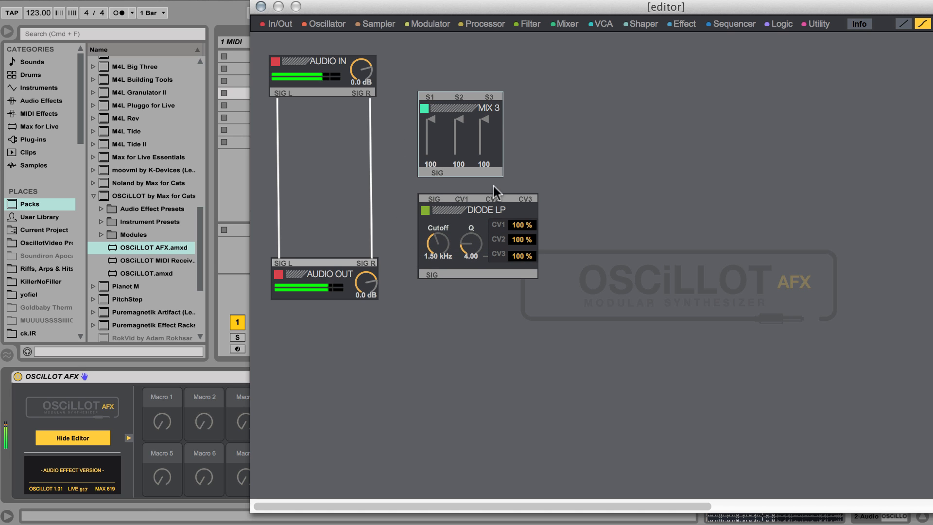
- Remove the direct Audio In to Audio Out cables and patch SIG L to Mix 3's S1 and SIG R to S2
{"action": "left_click", "coordinate": [368, 264]}
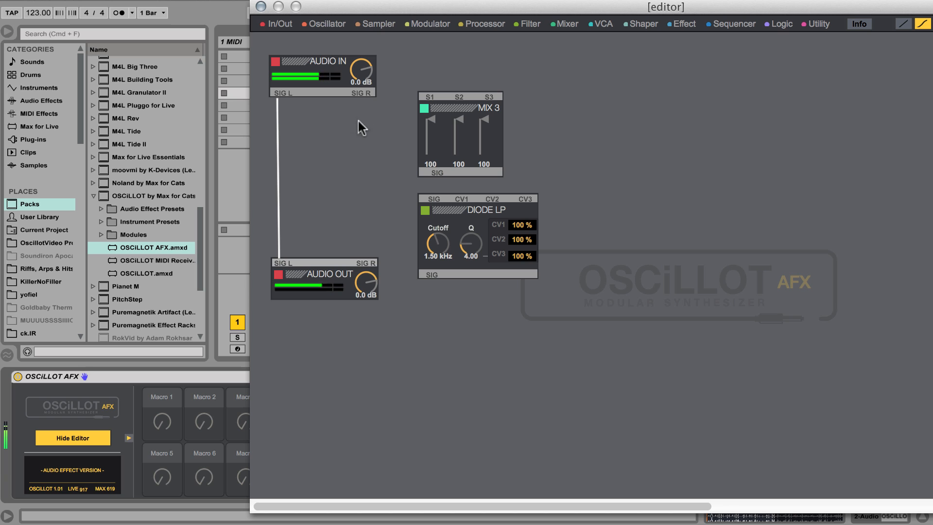
{"action": "left_click_drag", "start_coordinate": [363, 92], "coordinate": [444, 95]}
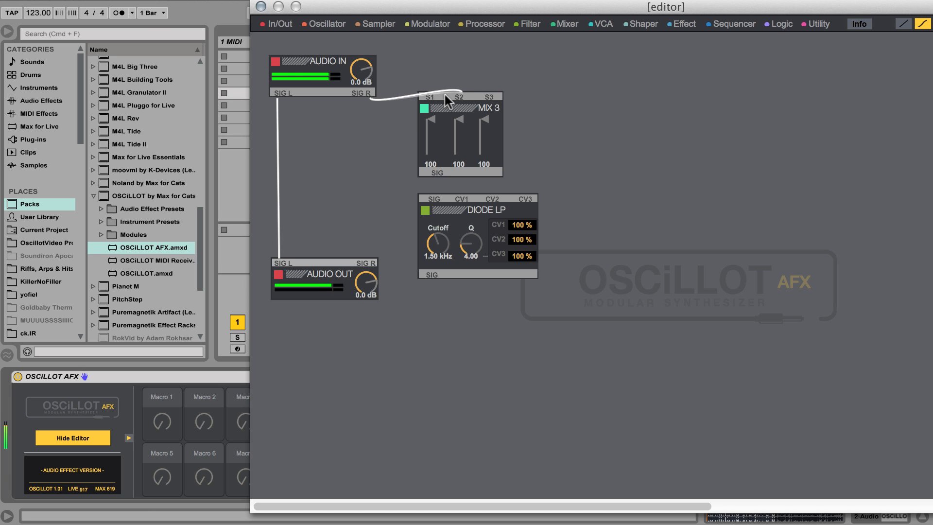
{"action": "left_click", "coordinate": [276, 260]}
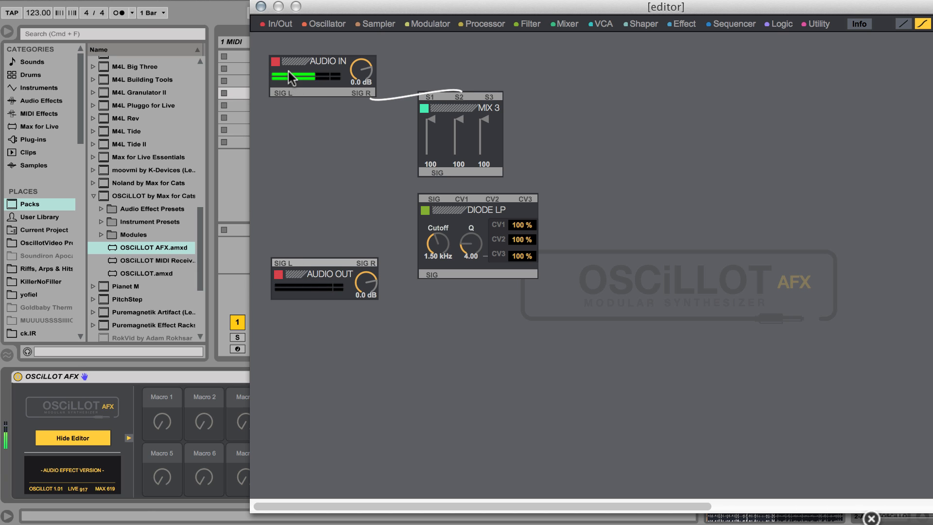
{"action": "left_click_drag", "start_coordinate": [279, 94], "coordinate": [430, 99]}
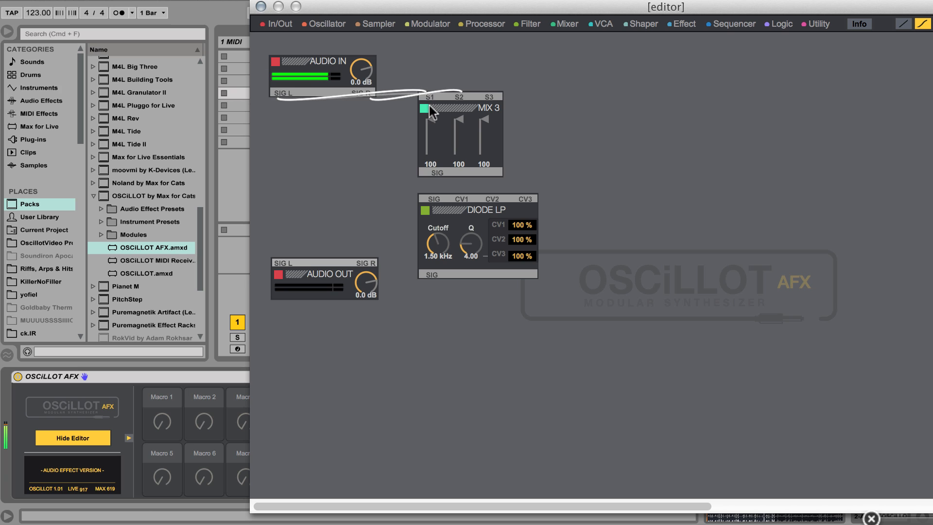
- Patch Mix 3's output into Diode LP and the filter's output to both Audio Out inputs, moving Audio Out lower
{"action": "left_click_drag", "start_coordinate": [429, 177], "coordinate": [428, 199]}
{"action": "left_click_drag", "start_coordinate": [429, 275], "coordinate": [309, 392]}
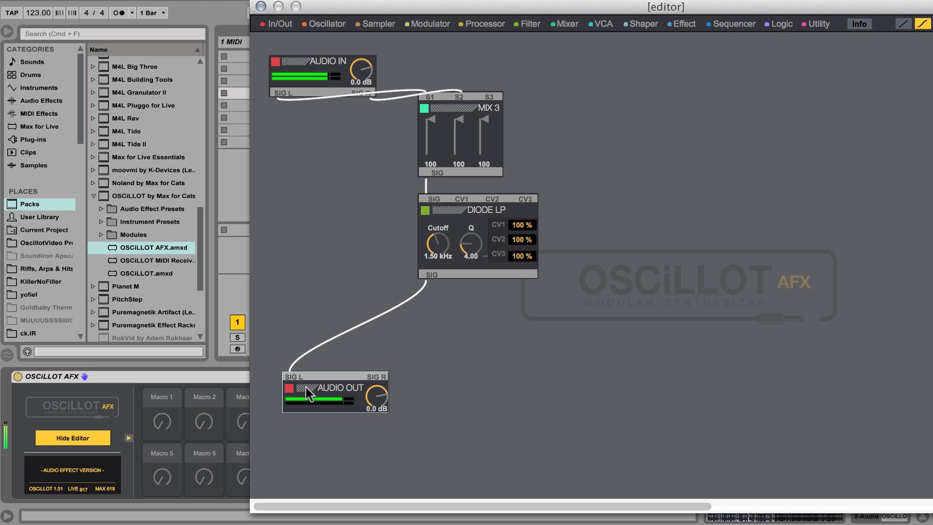
{"action": "left_click_drag", "start_coordinate": [428, 276], "coordinate": [384, 379]}
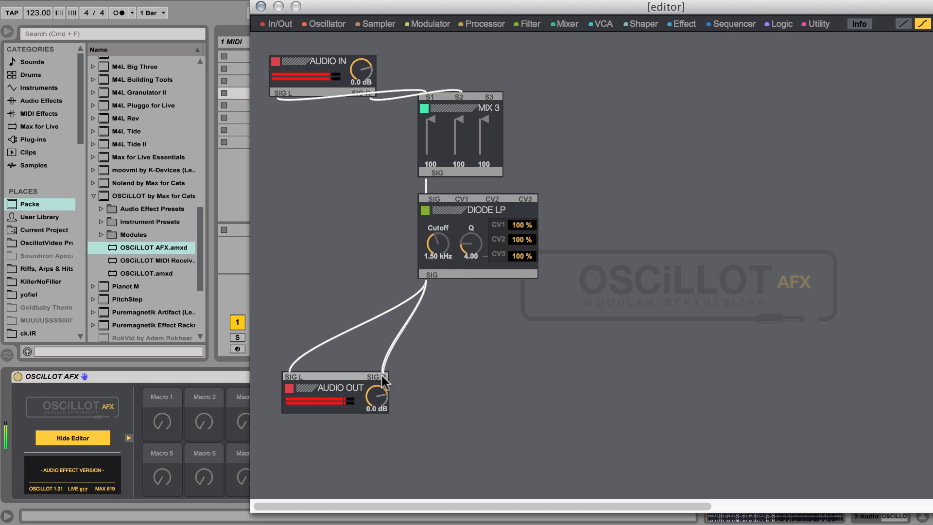
- Set the Diode LP cutoff to 1.11 kHz and stack Mix 3 and Diode LP between Audio In and Audio Out
{"action": "left_click_drag", "start_coordinate": [433, 243], "coordinate": [433, 267]}
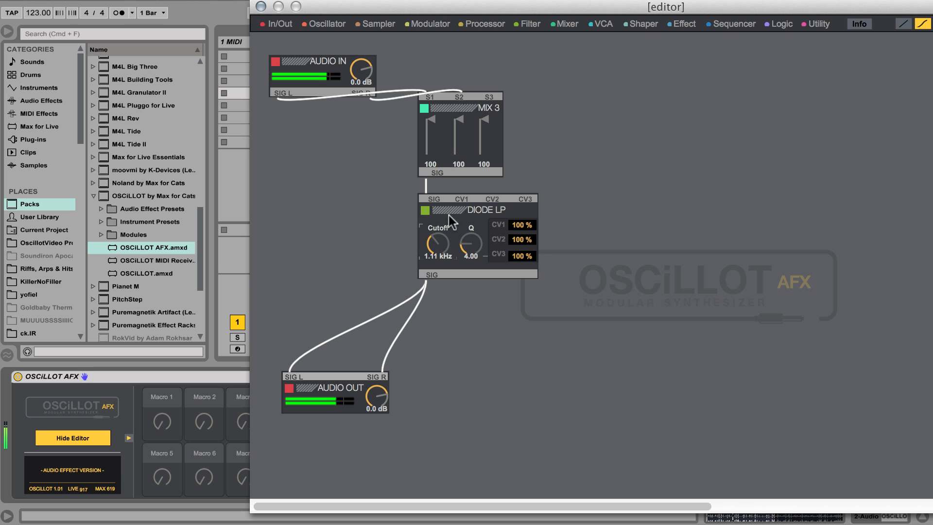
{"action": "left_click_drag", "start_coordinate": [449, 215], "coordinate": [314, 288]}
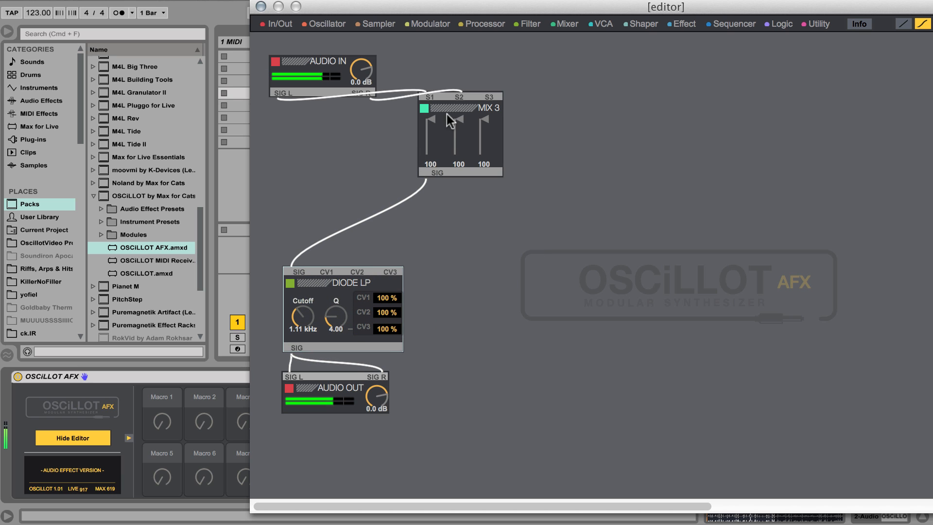
{"action": "left_click_drag", "start_coordinate": [449, 119], "coordinate": [302, 174]}
- Add an LFO B modulator and patch its SIG output to the Diode LP filter's CV1 input
{"action": "left_click", "coordinate": [423, 25]}
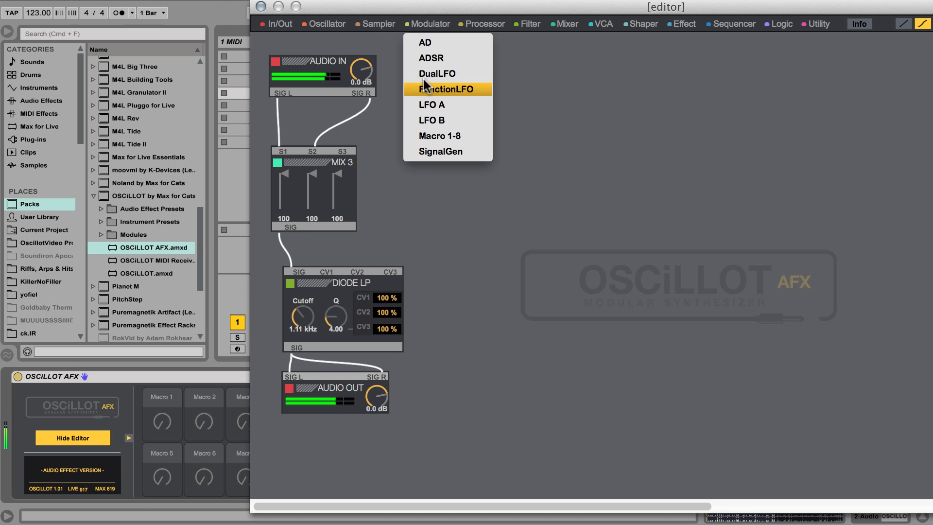
{"action": "left_click", "coordinate": [424, 121]}
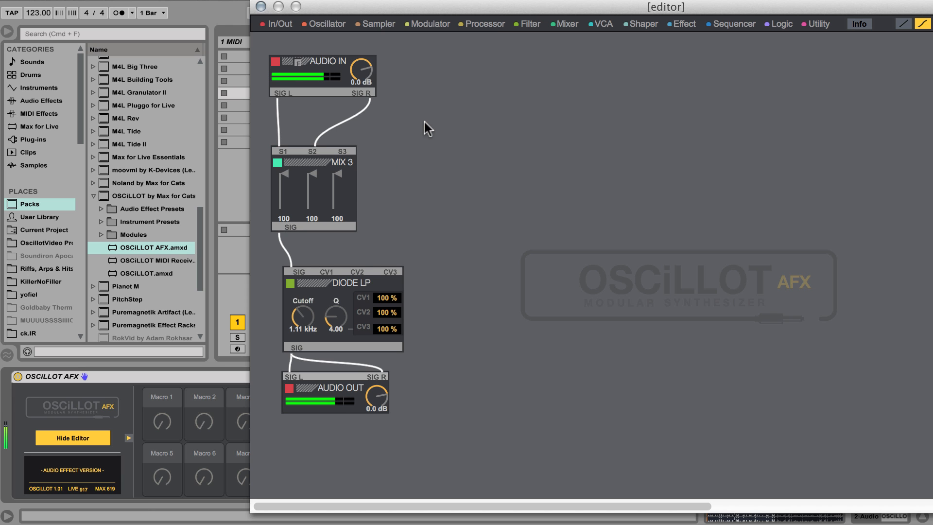
{"action": "left_click_drag", "start_coordinate": [338, 63], "coordinate": [474, 113]}
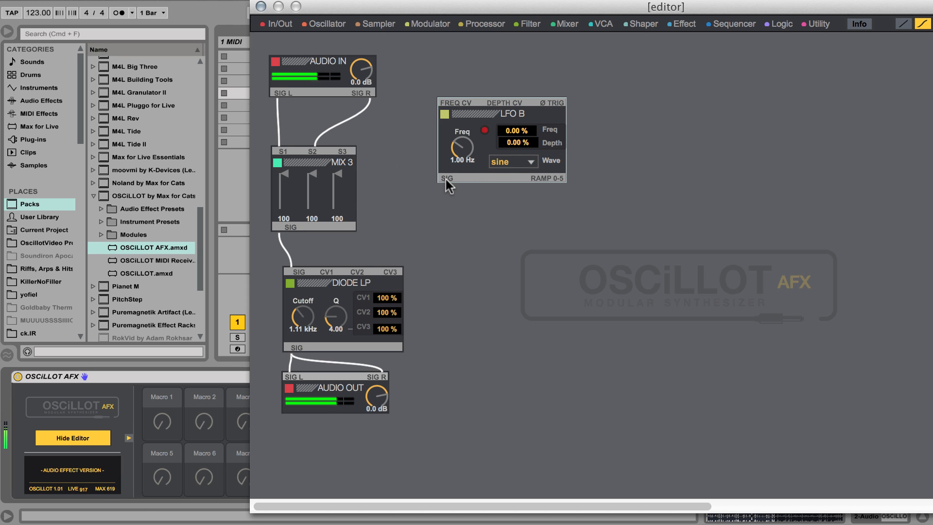
{"action": "left_click_drag", "start_coordinate": [445, 180], "coordinate": [326, 272]}
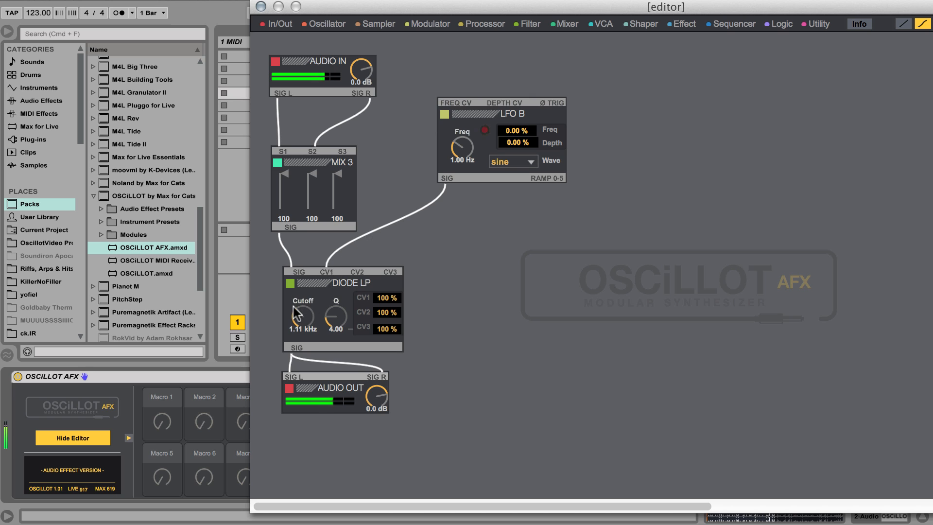
- Set the Diode LP cutoff to 218 Hz and CV1 to 183 %, and place LFO B beside Mix 3
{"action": "left_click_drag", "start_coordinate": [297, 314], "coordinate": [298, 340]}
{"action": "left_click_drag", "start_coordinate": [383, 297], "coordinate": [383, 285]}
{"action": "left_click_drag", "start_coordinate": [498, 113], "coordinate": [413, 165]}
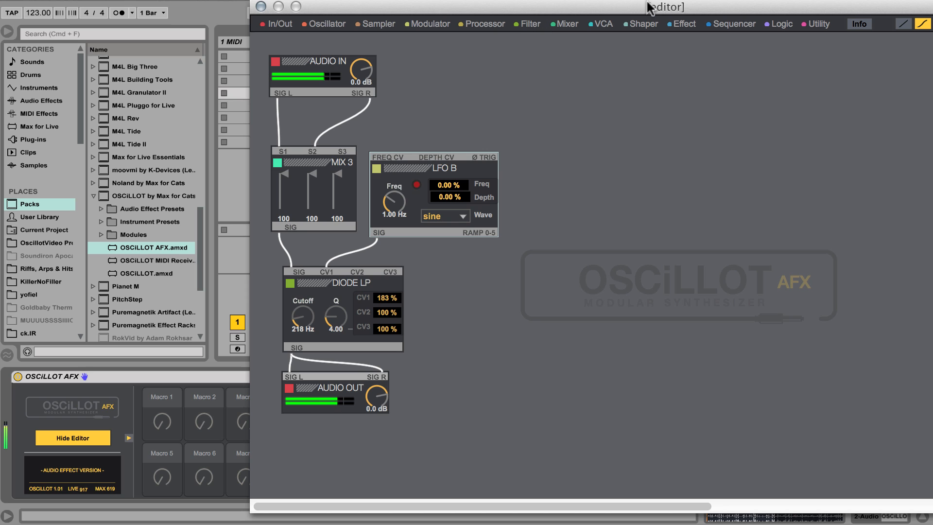
- Add a RingModulator beside LFO B and patch it between Audio In's SIG R and Mix 3's S3
{"action": "left_click", "coordinate": [675, 22]}
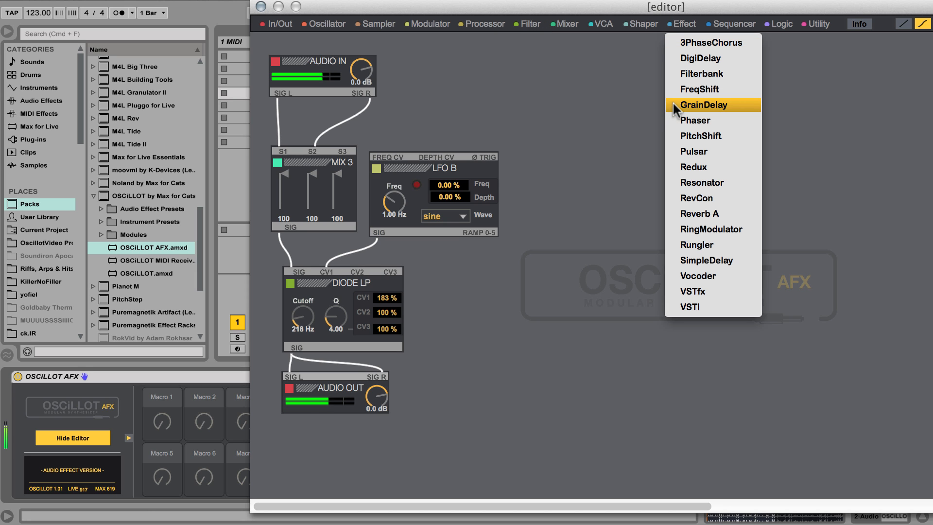
{"action": "left_click", "coordinate": [685, 229]}
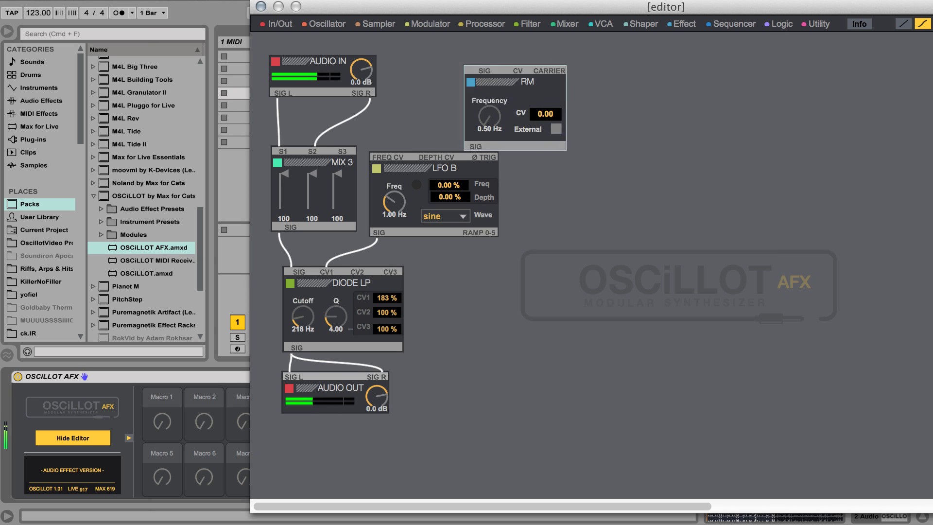
{"action": "left_click", "coordinate": [563, 157]}
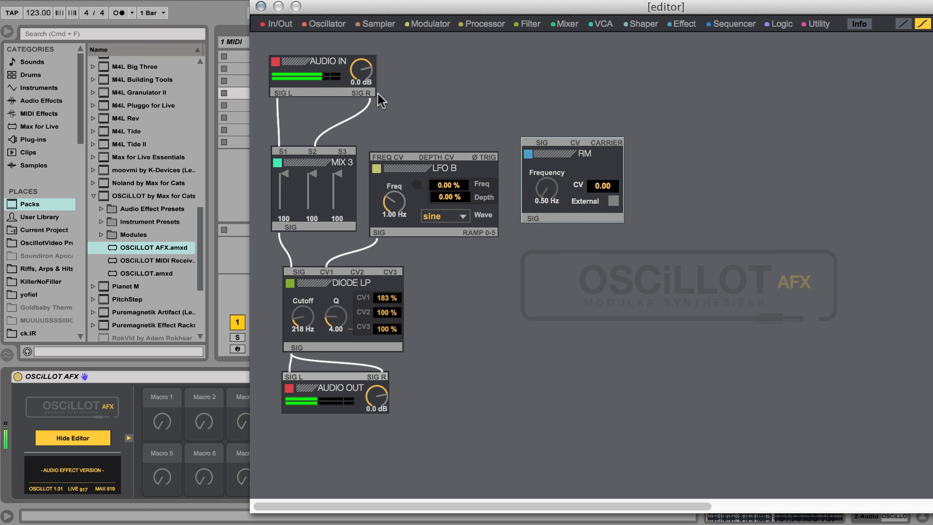
{"action": "left_click_drag", "start_coordinate": [372, 94], "coordinate": [534, 144]}
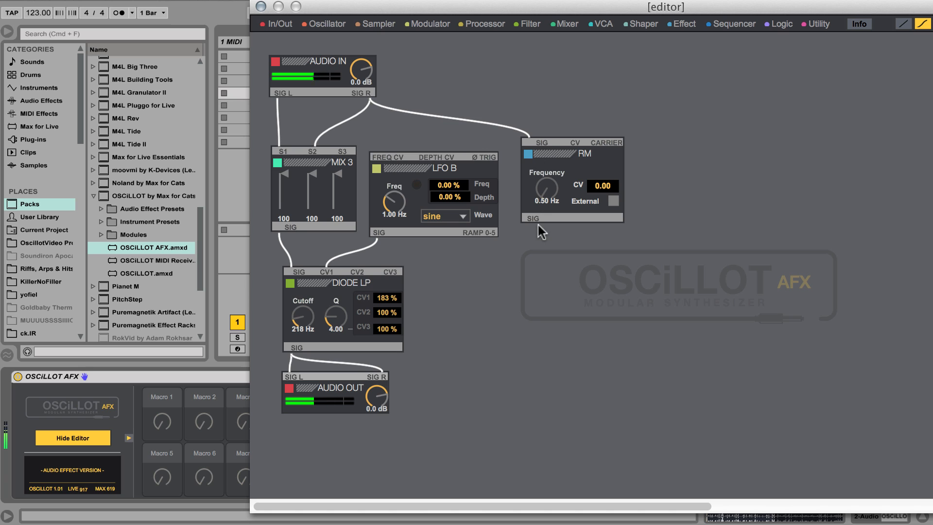
{"action": "left_click_drag", "start_coordinate": [536, 218], "coordinate": [342, 151]}
- Patch LFO B's SIG to the ring modulator's CV input, setting its frequency to 755 Hz and CV amount to 76.38
{"action": "left_click_drag", "start_coordinate": [547, 189], "coordinate": [538, 145]}
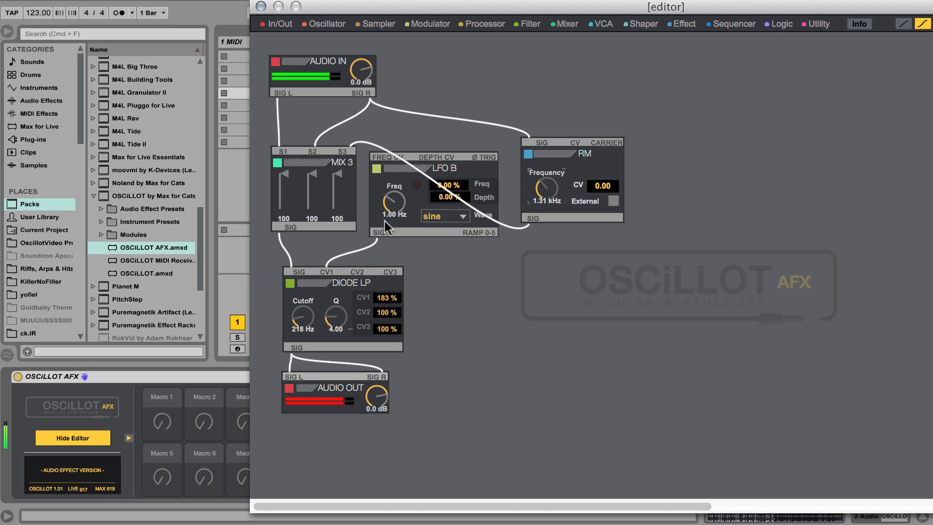
{"action": "left_click_drag", "start_coordinate": [380, 230], "coordinate": [570, 139]}
{"action": "left_click_drag", "start_coordinate": [596, 186], "coordinate": [549, 204]}
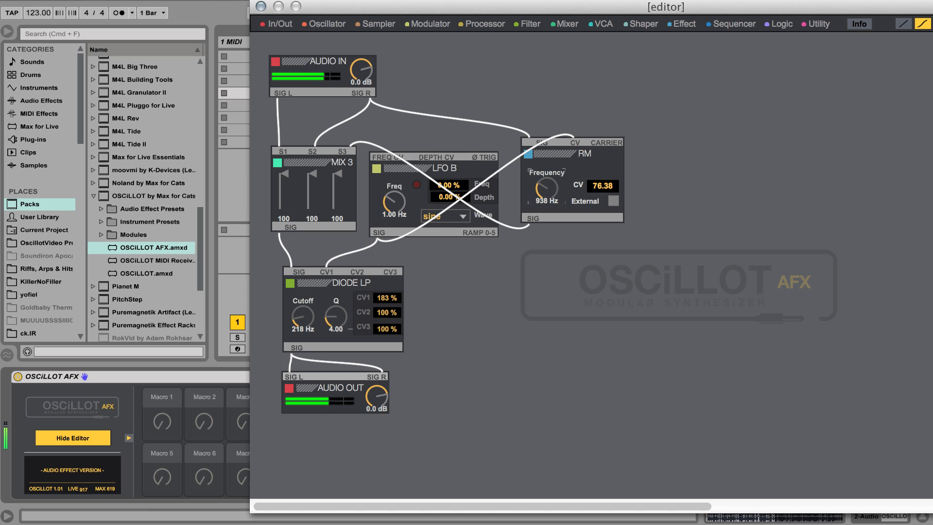
- Add a SimpleDelay effect module and place it beyond the ring modulator, away from the other modules
{"action": "left_click", "coordinate": [687, 24]}
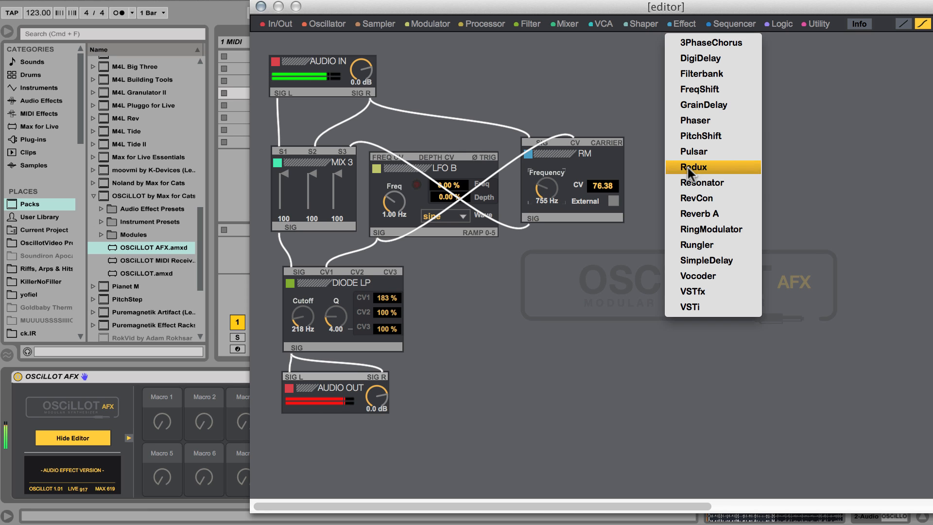
{"action": "left_click", "coordinate": [692, 261]}
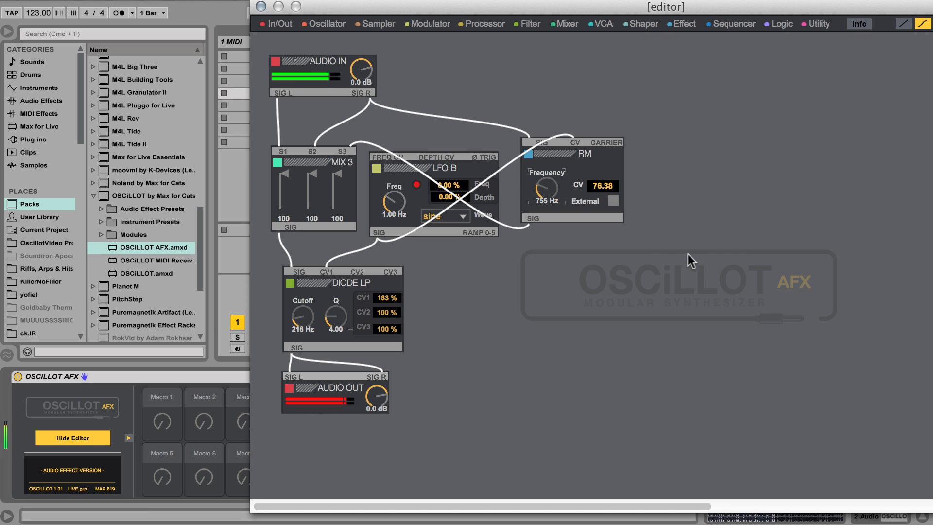
{"action": "left_click_drag", "start_coordinate": [356, 63], "coordinate": [733, 137]}
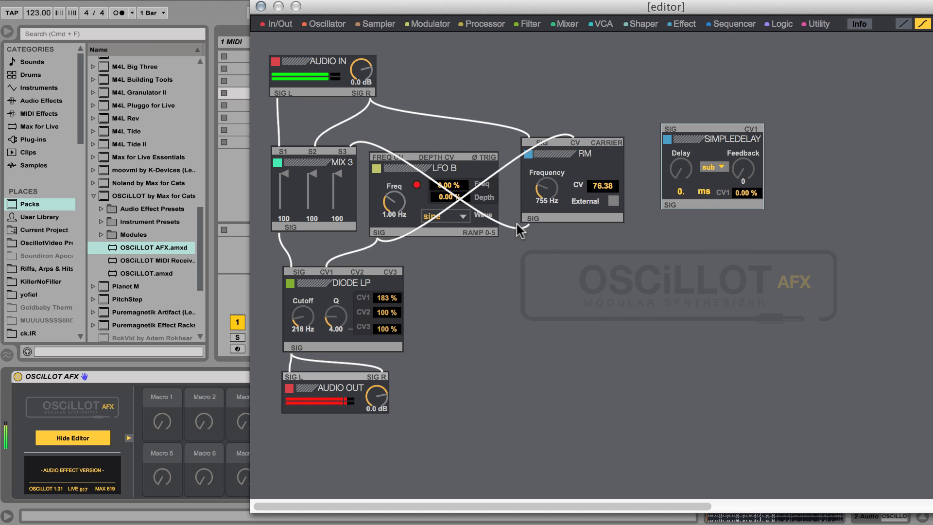
- Replace the direct cable into Mix 3's S2 by routing Audio In's SIG R through SimpleDelay to S2
{"action": "left_click", "coordinate": [319, 153]}
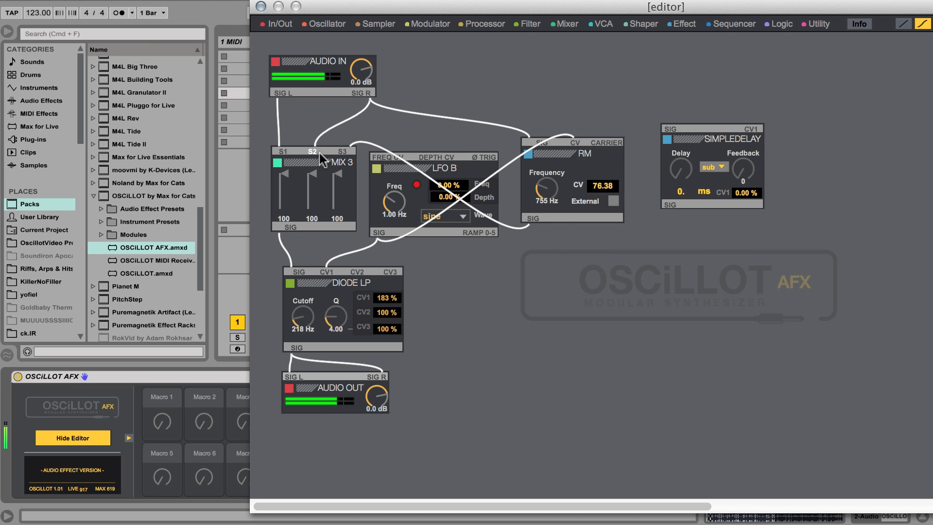
{"action": "left_click_drag", "start_coordinate": [367, 93], "coordinate": [670, 128]}
{"action": "left_click_drag", "start_coordinate": [675, 203], "coordinate": [313, 153]}
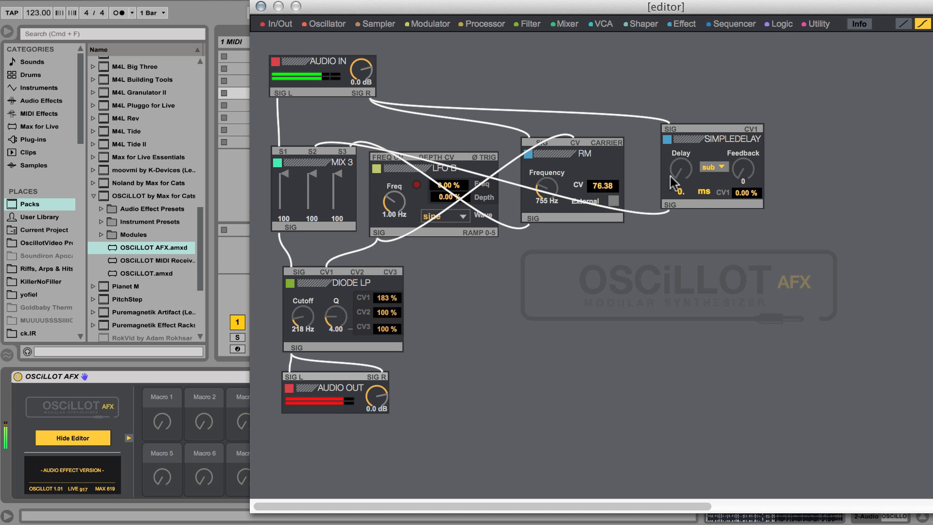
- Set SimpleDelay's delay time to 11.81 ms and its feedback to 91
{"action": "left_click_drag", "start_coordinate": [680, 169], "coordinate": [680, 152]}
{"action": "left_click_drag", "start_coordinate": [743, 170], "coordinate": [743, 146]}
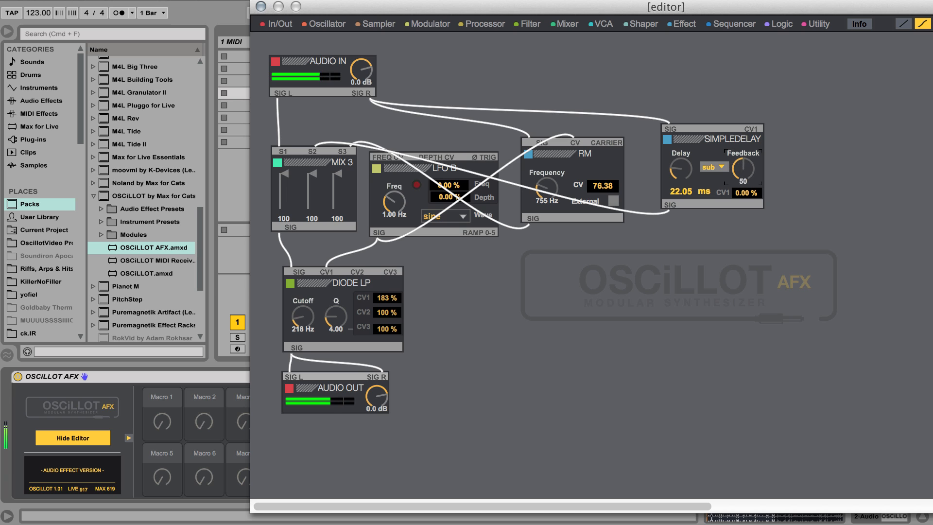
{"action": "left_click_drag", "start_coordinate": [681, 170], "coordinate": [681, 185]}
- Patch LFO B's SIG to SimpleDelay's CV1 at 73.2 % and move the delay module below the ring modulator
{"action": "left_click_drag", "start_coordinate": [387, 235], "coordinate": [752, 131]}
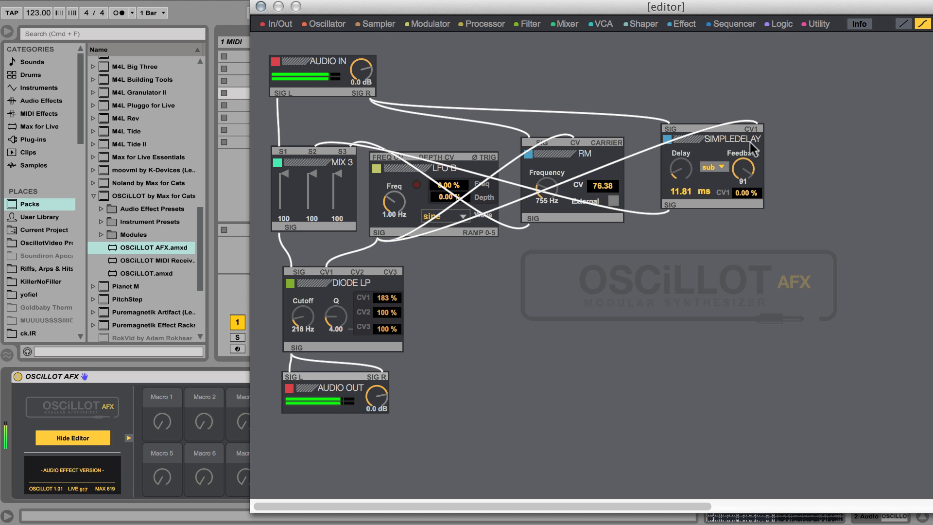
{"action": "left_click_drag", "start_coordinate": [737, 193], "coordinate": [701, 403]}
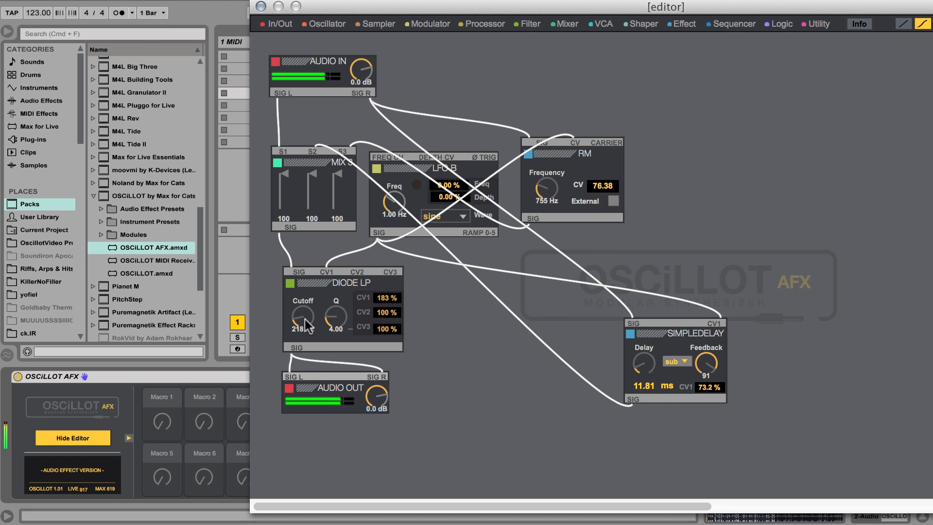
- Raise Diode LP's cutoff to 2.95 kHz and lower Audio Out's level to -5.2 dB
{"action": "left_click_drag", "start_coordinate": [313, 331], "coordinate": [313, 302]}
{"action": "left_click_drag", "start_coordinate": [306, 10], "coordinate": [427, 0]}
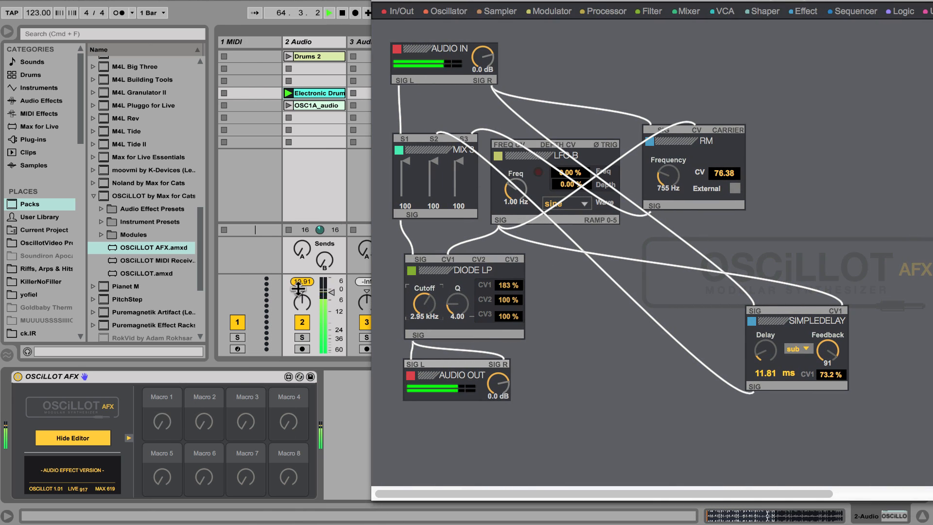
{"action": "left_click_drag", "start_coordinate": [496, 381], "coordinate": [501, 384]}
{"action": "left_click", "coordinate": [561, 11]}
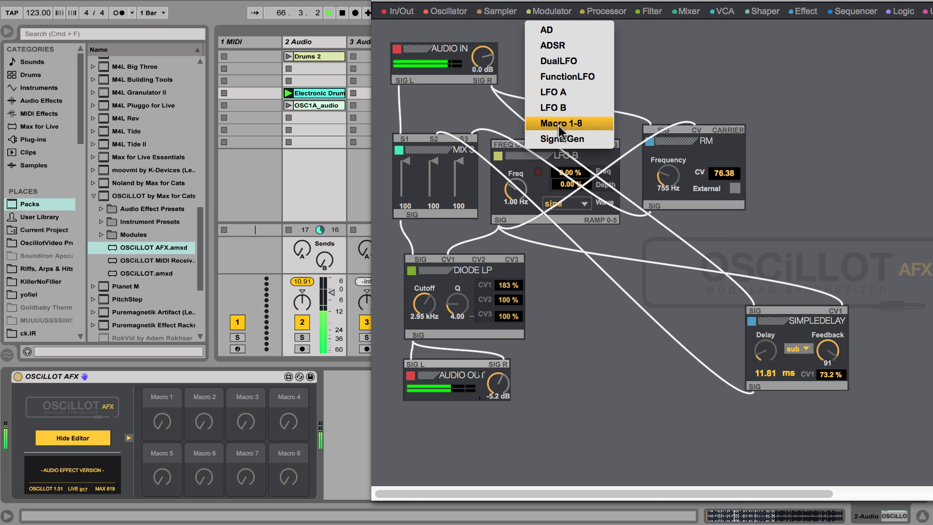
{"action": "left_click", "coordinate": [772, 287]}
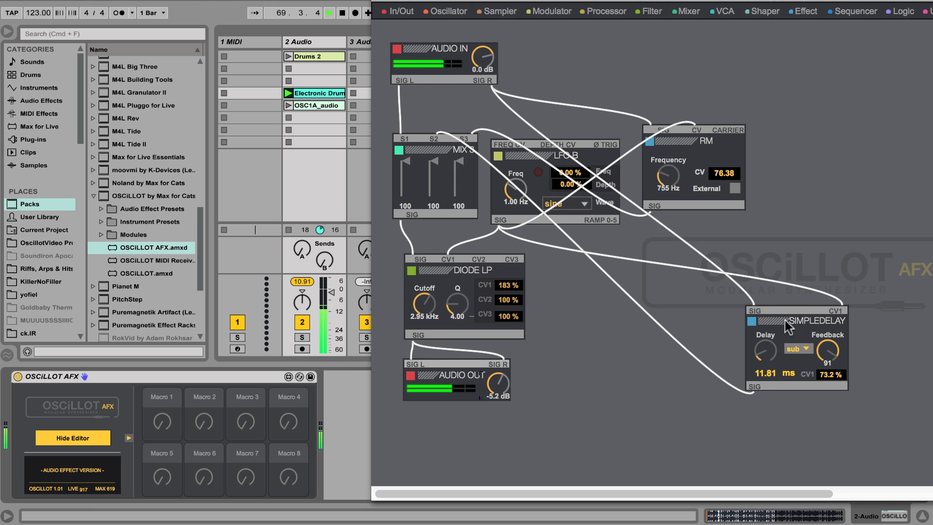
- Move SimpleDelay closer to the ring modulator and add a VSTfx effect module in the empty area beyond both
{"action": "left_click_drag", "start_coordinate": [785, 319], "coordinate": [781, 261]}
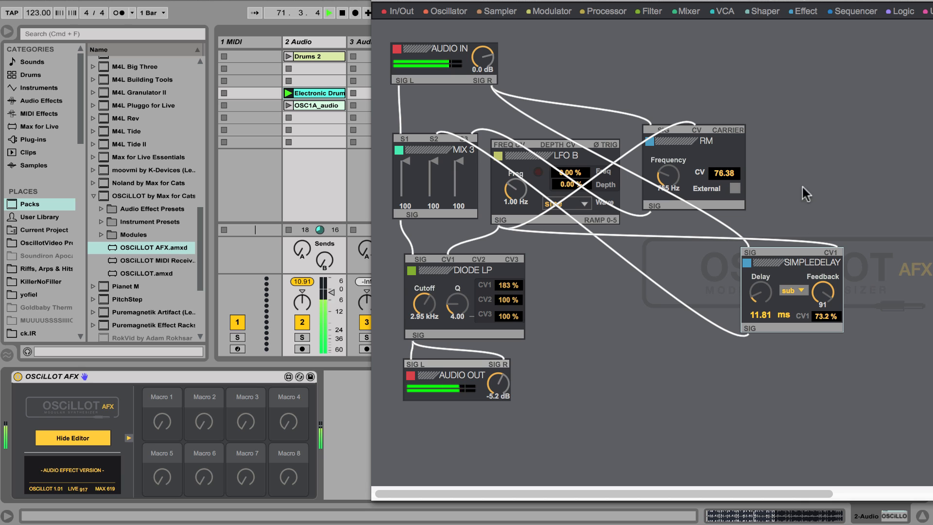
{"action": "left_click_drag", "start_coordinate": [752, 2], "coordinate": [457, 2]}
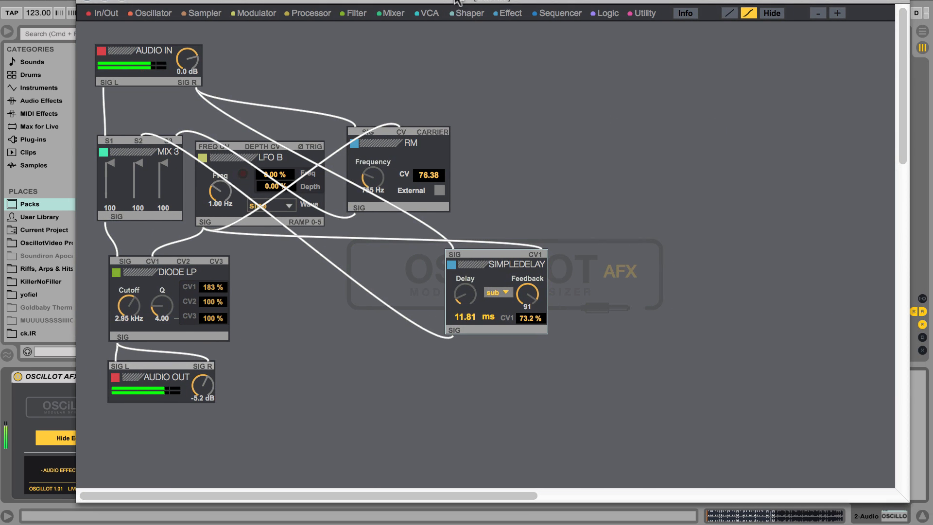
{"action": "left_click", "coordinate": [507, 15]}
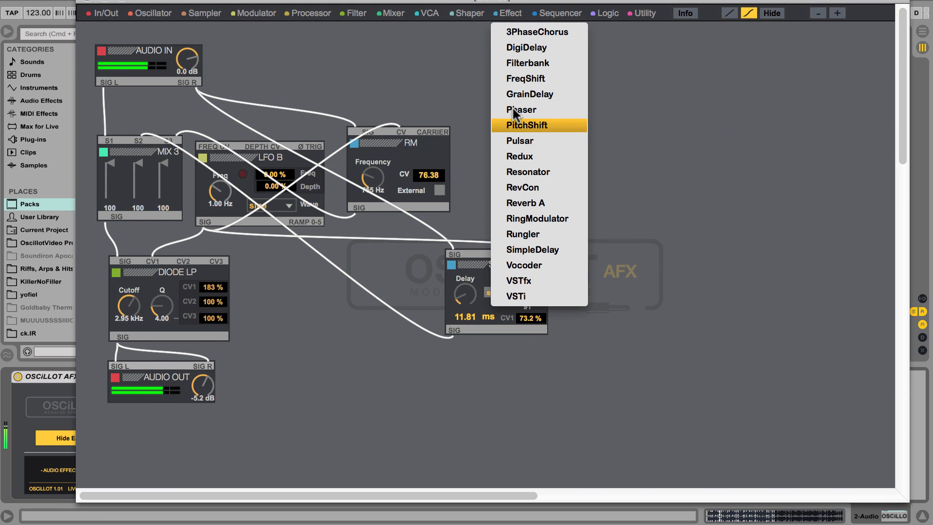
{"action": "left_click", "coordinate": [534, 280]}
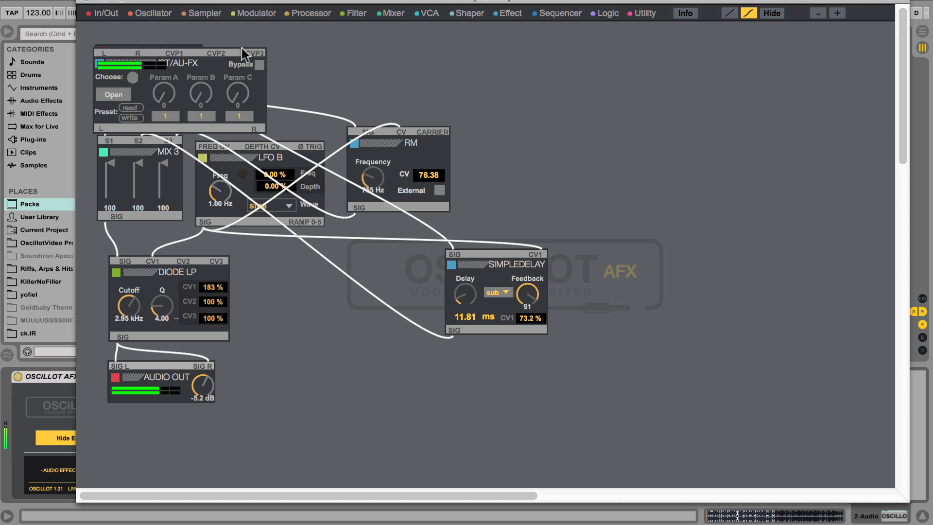
{"action": "left_click_drag", "start_coordinate": [161, 69], "coordinate": [580, 135]}
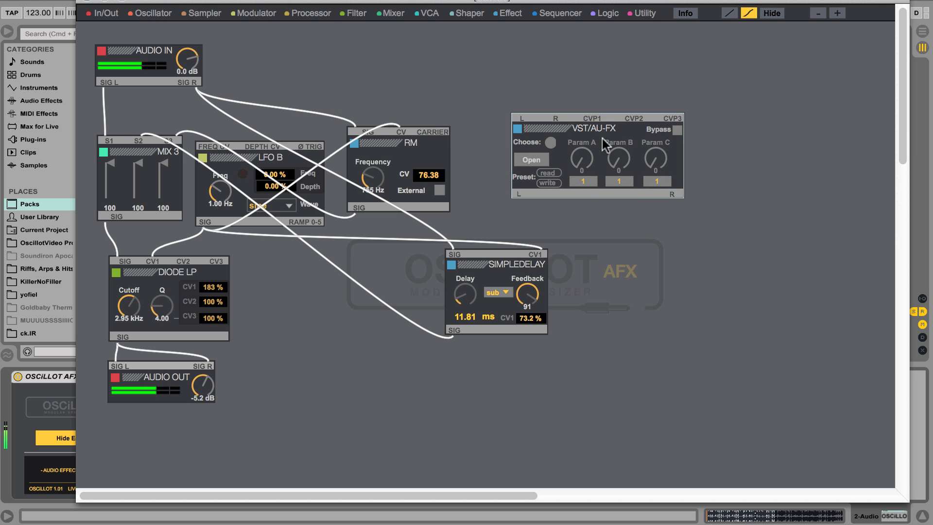
- Delete the ring modulator and route Audio In's SIG L and SIG R through VST/AU-FX, from its L output into Mix 3's S3
{"action": "left_click", "coordinate": [389, 147]}
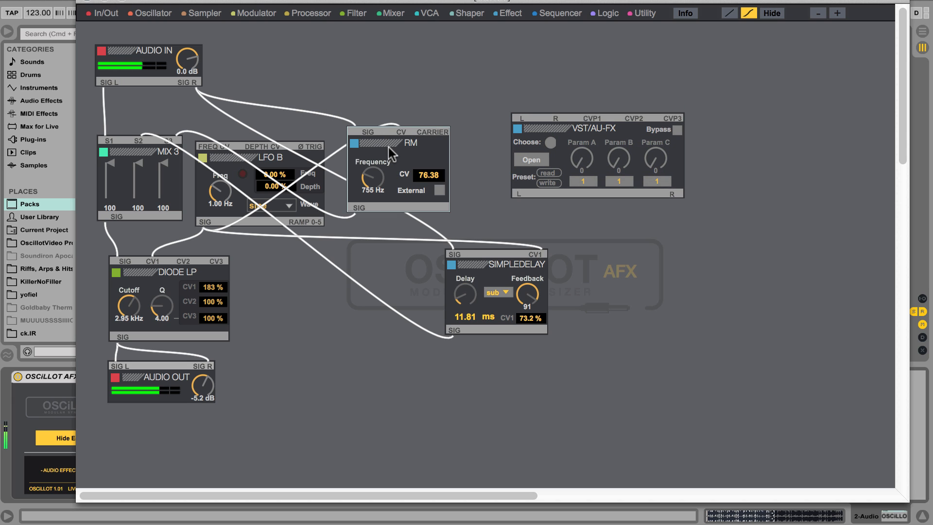
{"action": "key", "text": "BackSpace"}
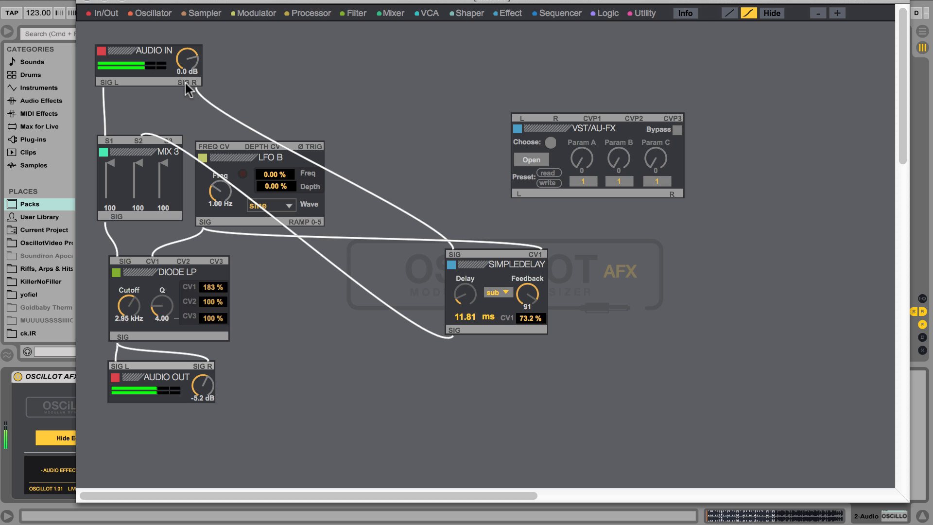
{"action": "left_click_drag", "start_coordinate": [185, 83], "coordinate": [550, 121]}
{"action": "left_click_drag", "start_coordinate": [554, 119], "coordinate": [556, 118]}
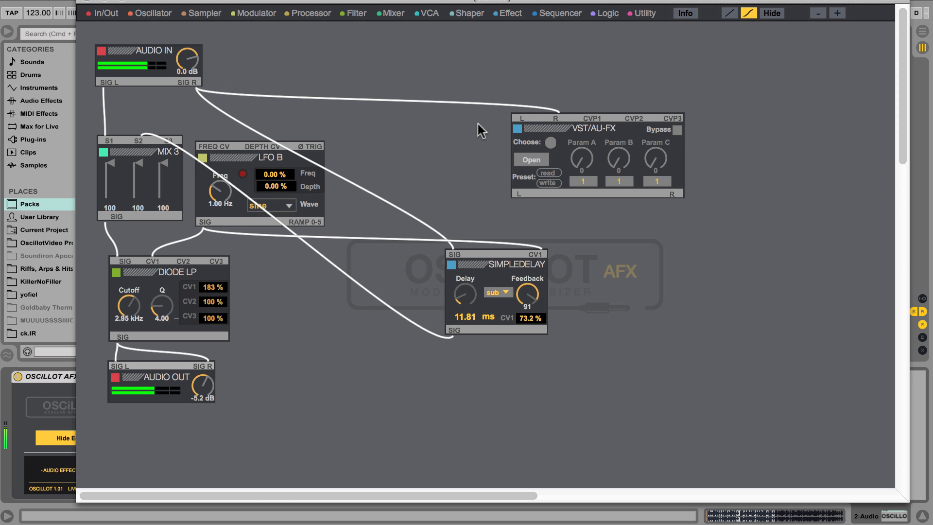
{"action": "left_click_drag", "start_coordinate": [104, 86], "coordinate": [522, 119]}
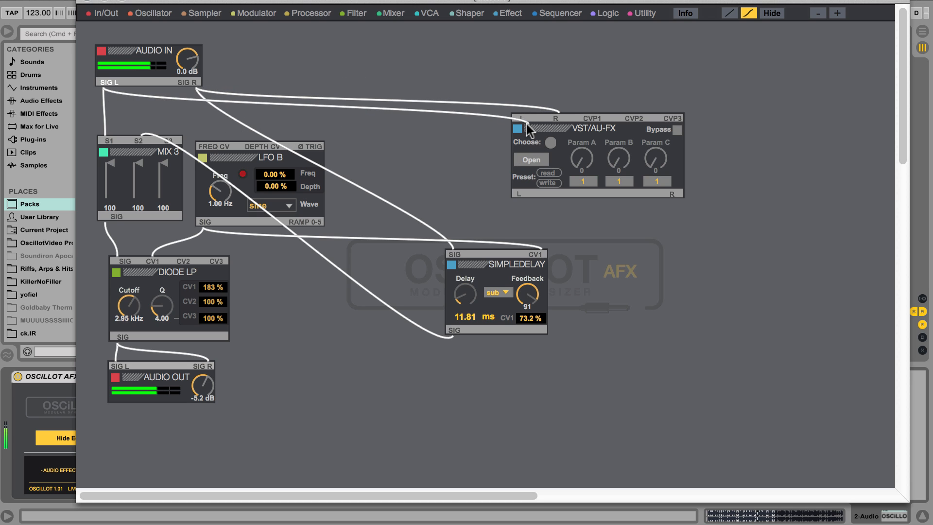
{"action": "left_click_drag", "start_coordinate": [526, 192], "coordinate": [173, 139]}
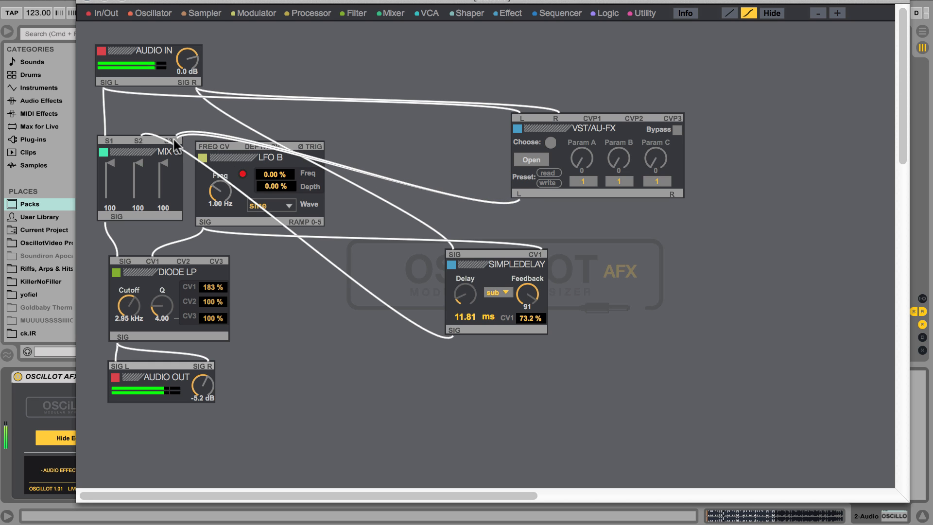
- Load GRM Freeze Stereo.vst from the GRM folder into the VST/AU-FX module
{"action": "left_click", "coordinate": [549, 142]}
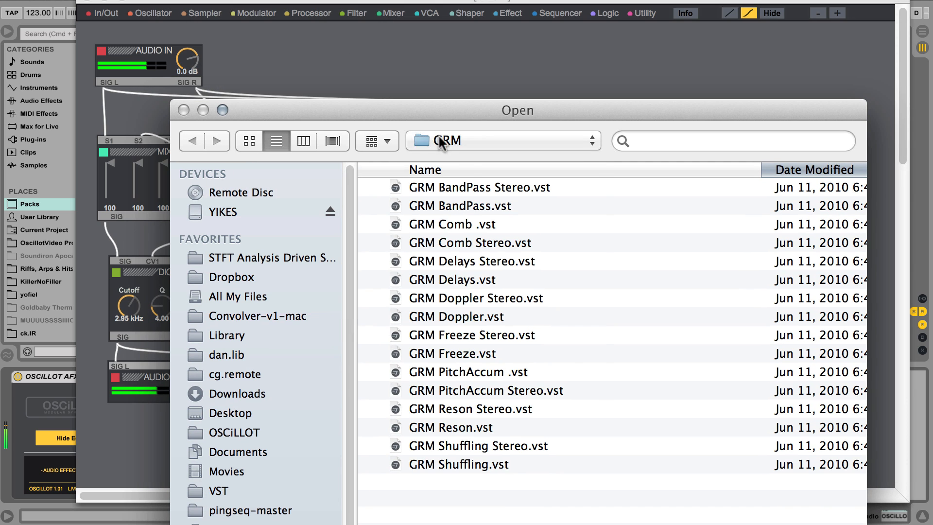
{"action": "left_click", "coordinate": [437, 142]}
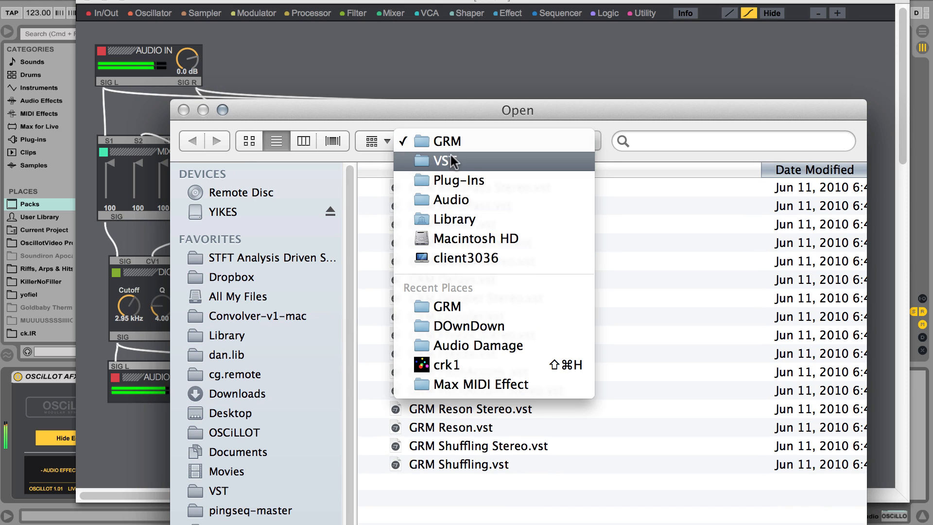
{"action": "left_click", "coordinate": [429, 114]}
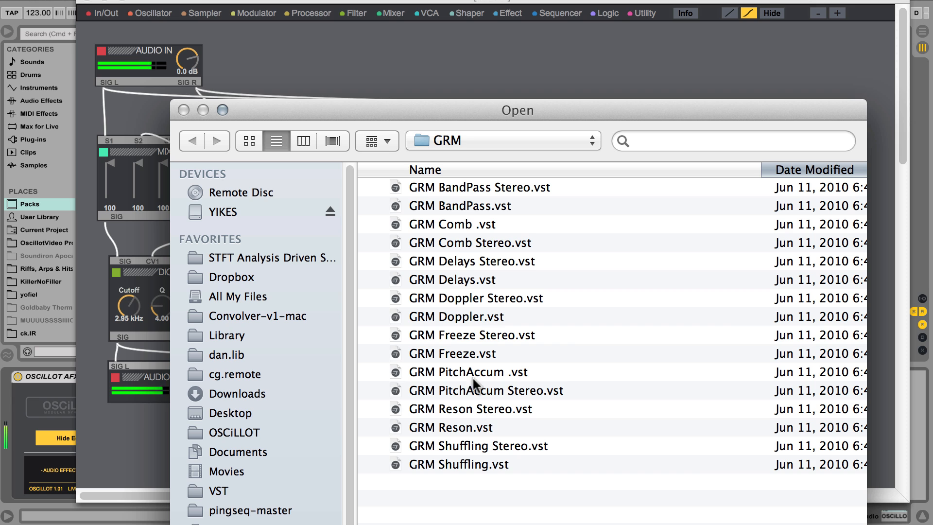
{"action": "double_click", "coordinate": [459, 335]}
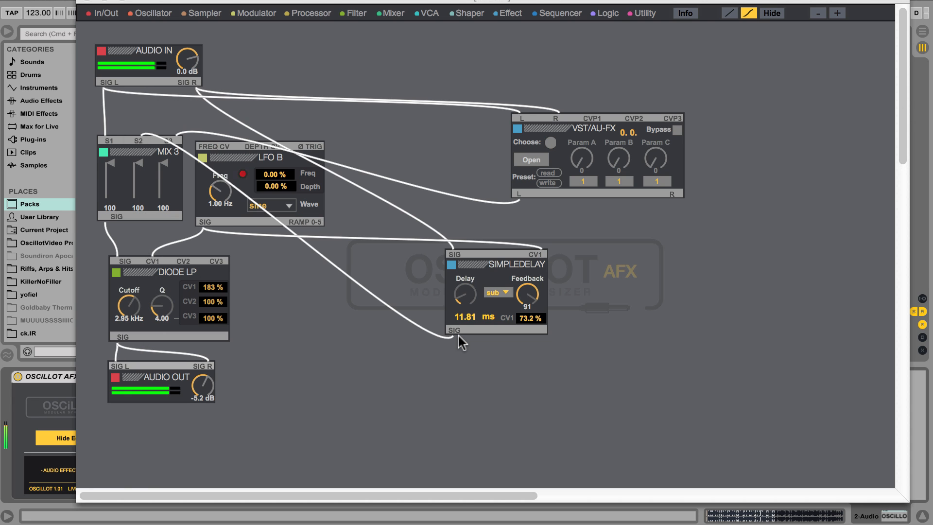
- Open the loaded plug-in's interface and arrange it beside the patch editor so both can be used
{"action": "left_click", "coordinate": [529, 158]}
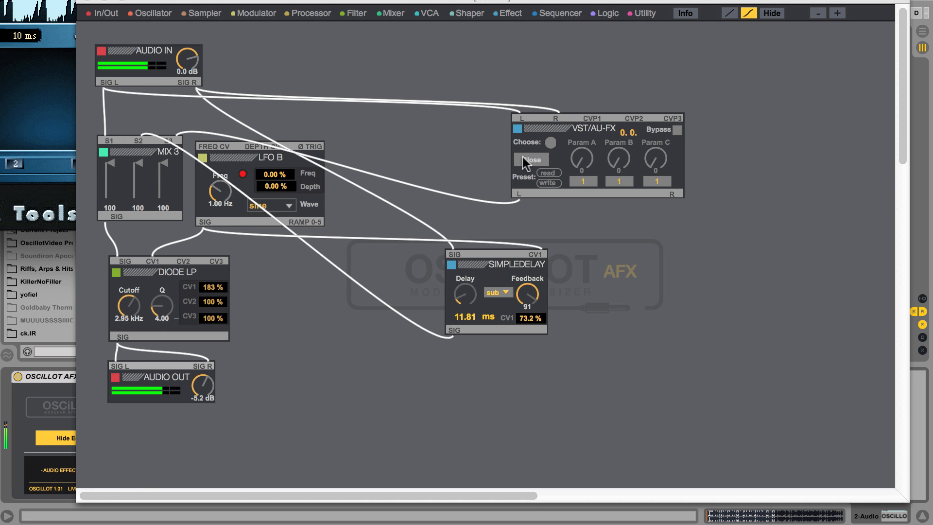
{"action": "left_click_drag", "start_coordinate": [177, 1], "coordinate": [360, 13]}
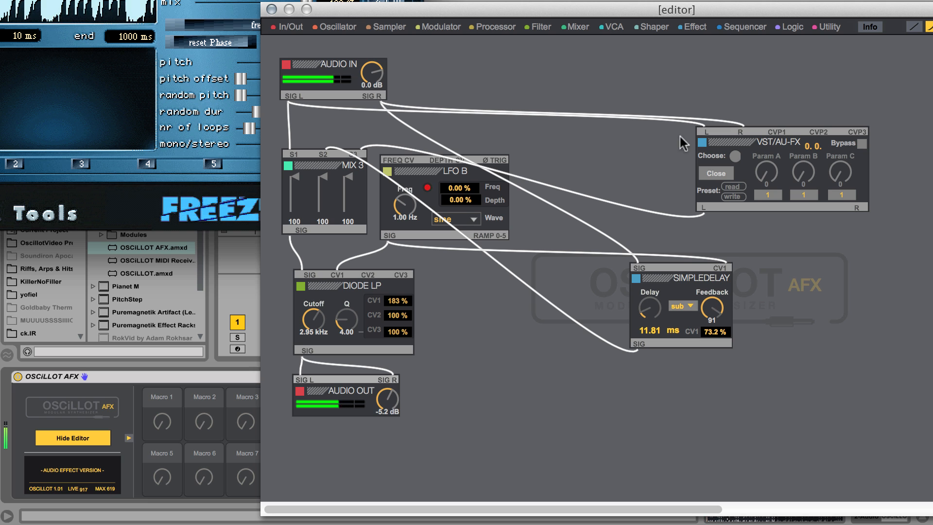
{"action": "left_click", "coordinate": [709, 173]}
{"action": "left_click", "coordinate": [710, 172]}
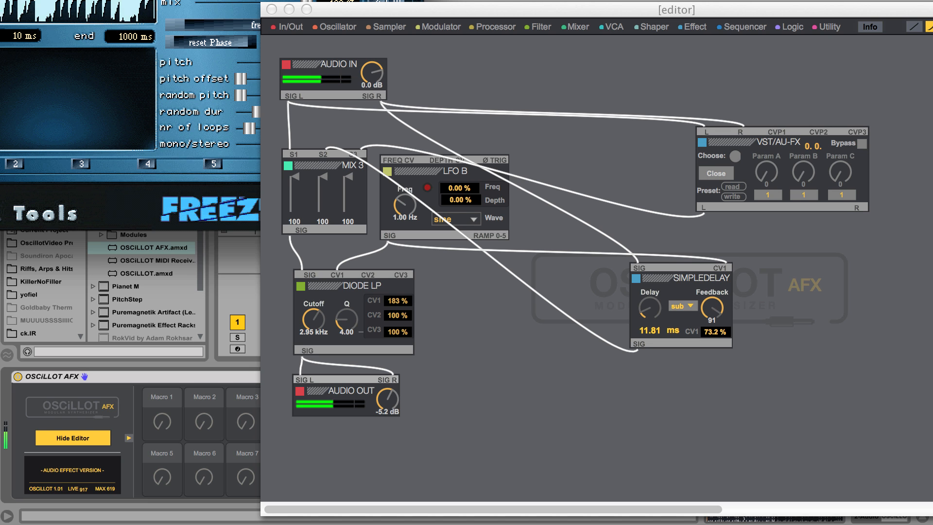
{"action": "left_click_drag", "start_coordinate": [197, 0], "coordinate": [272, 50]}
{"action": "left_click_drag", "start_coordinate": [341, 11], "coordinate": [476, 2]}
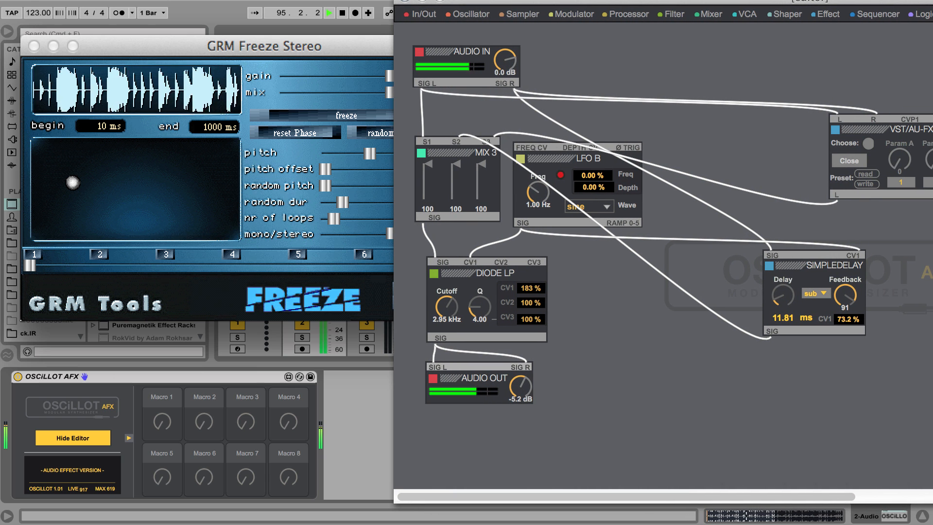
- Enable freeze with the loop at about 2207 to 2342 ms and lower Mix 3's S1 and S2 faders to 0
{"action": "left_click_drag", "start_coordinate": [104, 182], "coordinate": [184, 214]}
{"action": "left_click", "coordinate": [306, 114]}
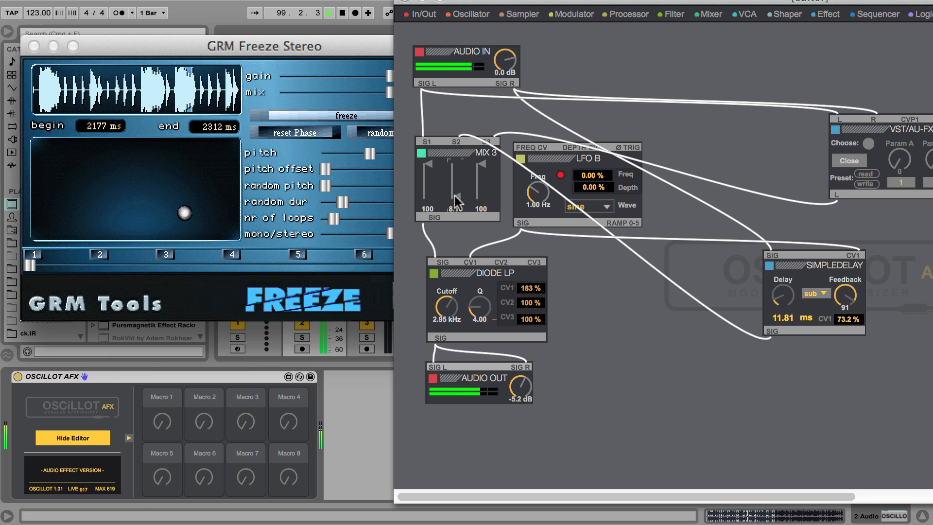
{"action": "mouse_move", "coordinate": [177, 214]}
{"action": "left_mouse_down"}
{"action": "mouse_move", "coordinate": [209, 191]}
{"action": "mouse_move", "coordinate": [209, 229]}
{"action": "mouse_move", "coordinate": [227, 225]}
{"action": "mouse_move", "coordinate": [181, 221]}
{"action": "mouse_move", "coordinate": [186, 212]}
{"action": "left_mouse_up"}
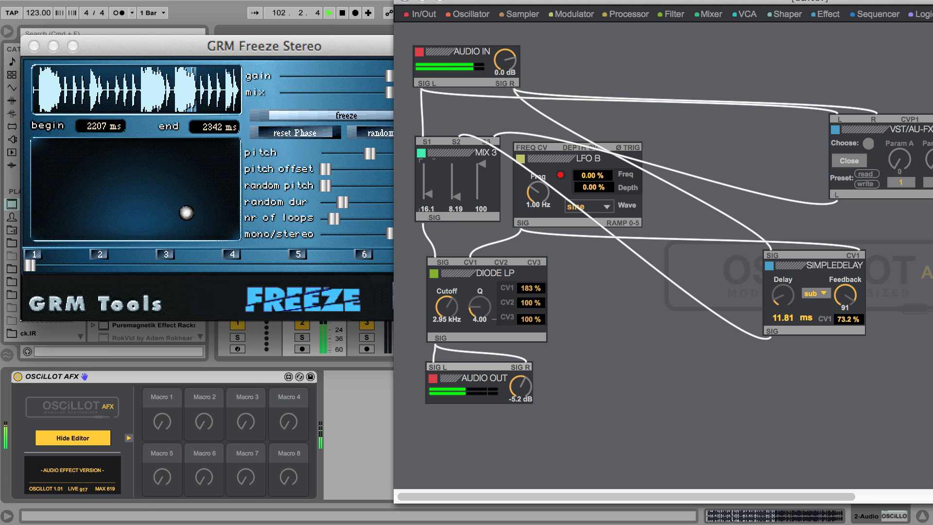
{"action": "left_click_drag", "start_coordinate": [427, 194], "coordinate": [428, 204]}
- Set GRM Freeze's pitch to 24.00 ht and reposition its loop range to about 1078 to 1924 ms
{"action": "mouse_move", "coordinate": [186, 212]}
{"action": "left_mouse_down"}
{"action": "mouse_move", "coordinate": [176, 204]}
{"action": "mouse_move", "coordinate": [225, 150]}
{"action": "mouse_move", "coordinate": [228, 215]}
{"action": "mouse_move", "coordinate": [174, 211]}
{"action": "left_mouse_up"}
{"action": "left_click_drag", "start_coordinate": [369, 154], "coordinate": [406, 157]}
{"action": "left_click_drag", "start_coordinate": [186, 179], "coordinate": [136, 186]}
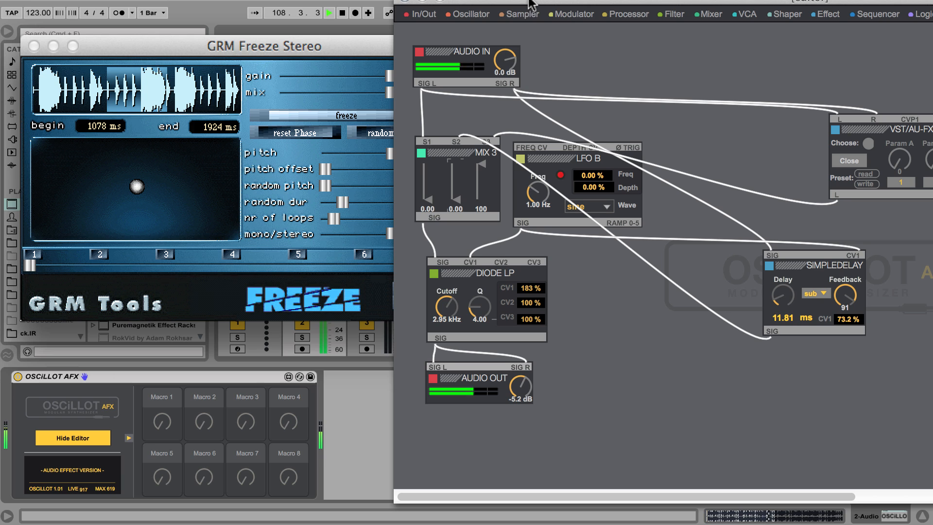
- Raise Mix 3's S1 and S2 faders to 100 and shift the frozen loop to about 699 to 1211 ms
{"action": "left_click_drag", "start_coordinate": [532, 2], "coordinate": [346, 28]}
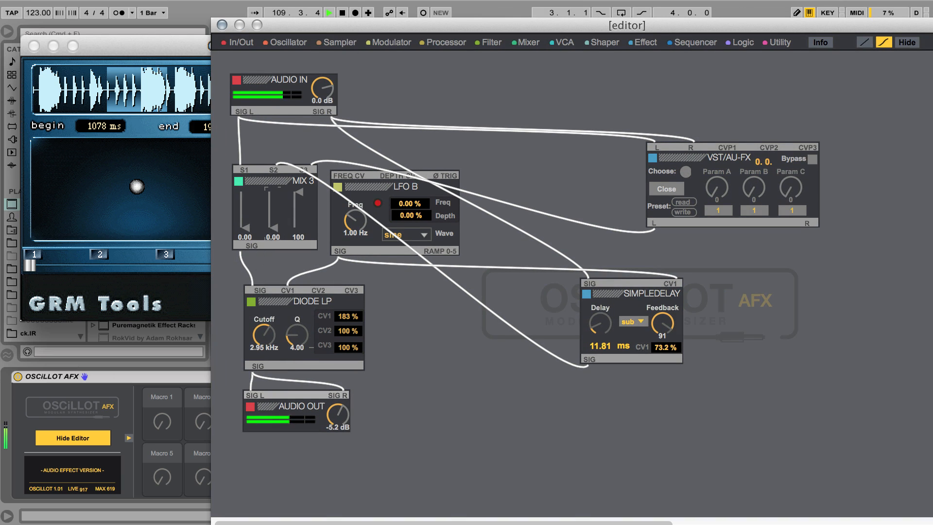
{"action": "left_click_drag", "start_coordinate": [245, 227], "coordinate": [244, 191]}
{"action": "left_click_drag", "start_coordinate": [137, 186], "coordinate": [101, 195]}
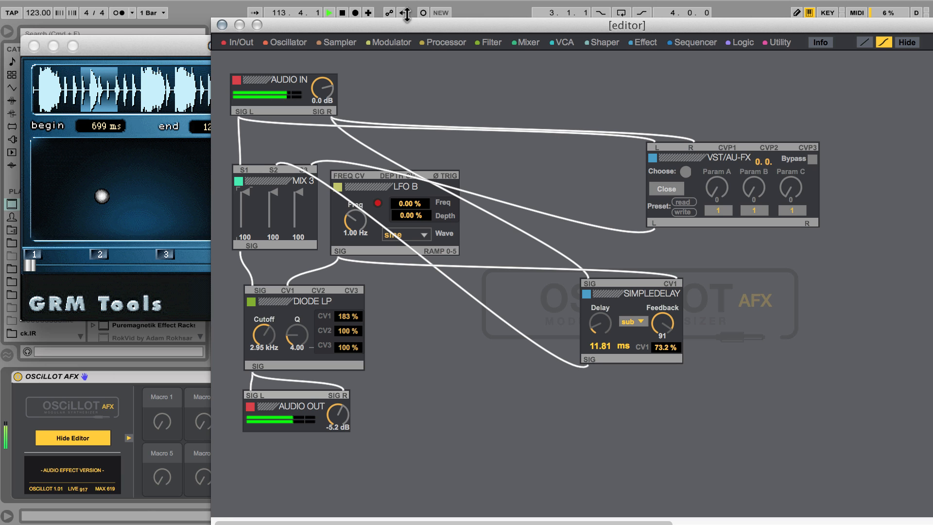
- Arrange the editor to reach the VST/AU-FX module beside the plug-in and turn its Param A up to 4
{"action": "left_click_drag", "start_coordinate": [406, 19], "coordinate": [491, 14]}
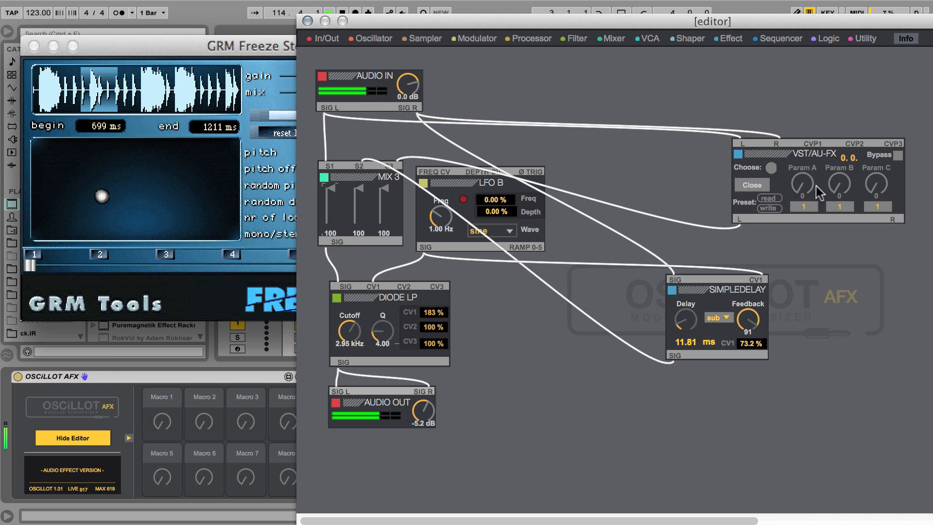
{"action": "left_click", "coordinate": [804, 183]}
{"action": "left_click_drag", "start_coordinate": [541, 19], "coordinate": [458, 5]}
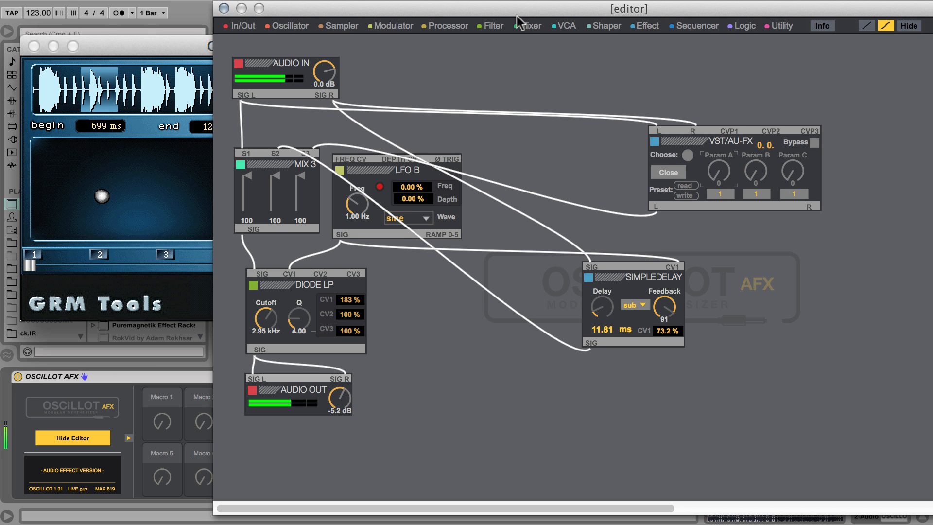
{"action": "left_click_drag", "start_coordinate": [497, 10], "coordinate": [638, 10]}
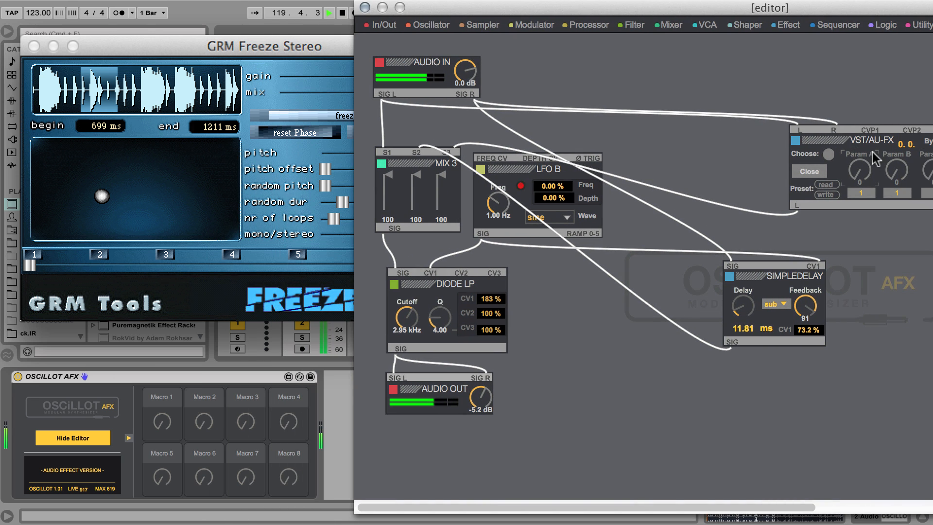
{"action": "left_click_drag", "start_coordinate": [859, 171], "coordinate": [859, 155]}
- Assign VST/AU-FX's Param A to the plug-in's parameter number 9, keeping GRM Freeze's controls in view
{"action": "left_click_drag", "start_coordinate": [500, 7], "coordinate": [602, 5]}
{"action": "left_click_drag", "start_coordinate": [334, 43], "coordinate": [253, 38]}
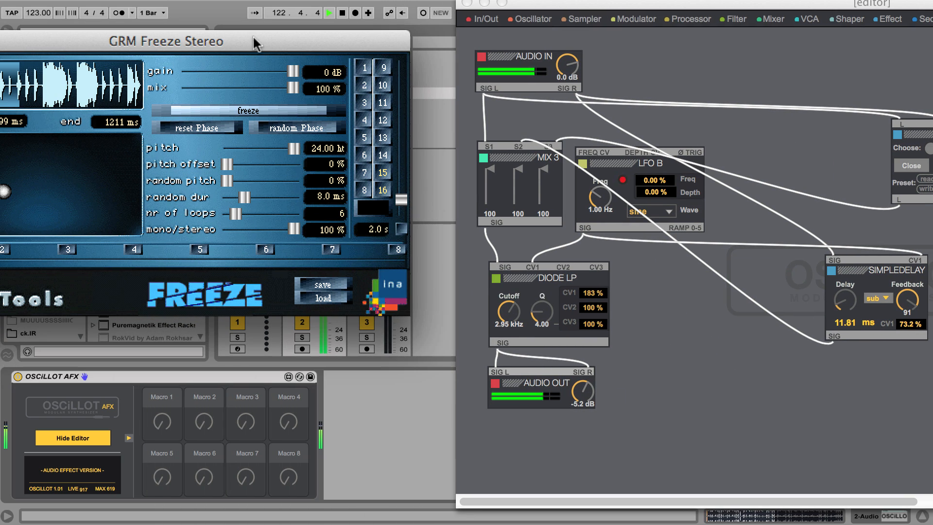
{"action": "left_click_drag", "start_coordinate": [637, 13], "coordinate": [502, 17]}
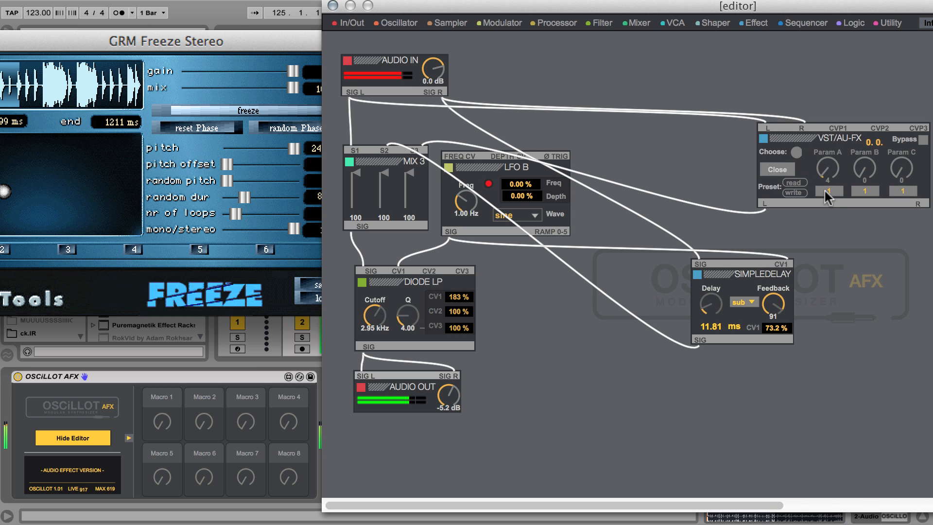
{"action": "key", "text": "Return"}
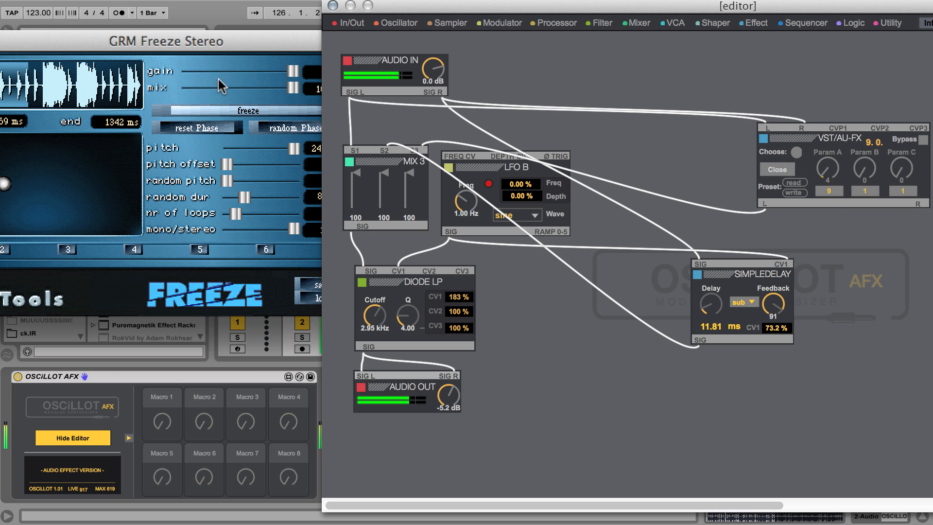
- Shift GRM Freeze's frozen loop to about 1630 to 2403 ms and turn VST/AU-FX's Param A up to 43
{"action": "left_click_drag", "start_coordinate": [199, 42], "coordinate": [243, 41]}
{"action": "left_click_drag", "start_coordinate": [824, 163], "coordinate": [787, 156]}
{"action": "left_click_drag", "start_coordinate": [36, 188], "coordinate": [127, 193]}
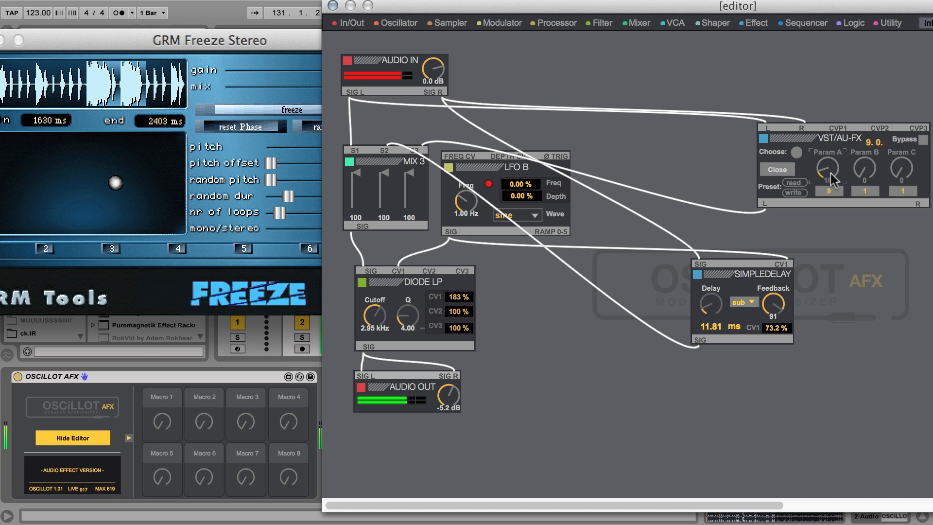
{"action": "left_click_drag", "start_coordinate": [830, 174], "coordinate": [830, 162]}
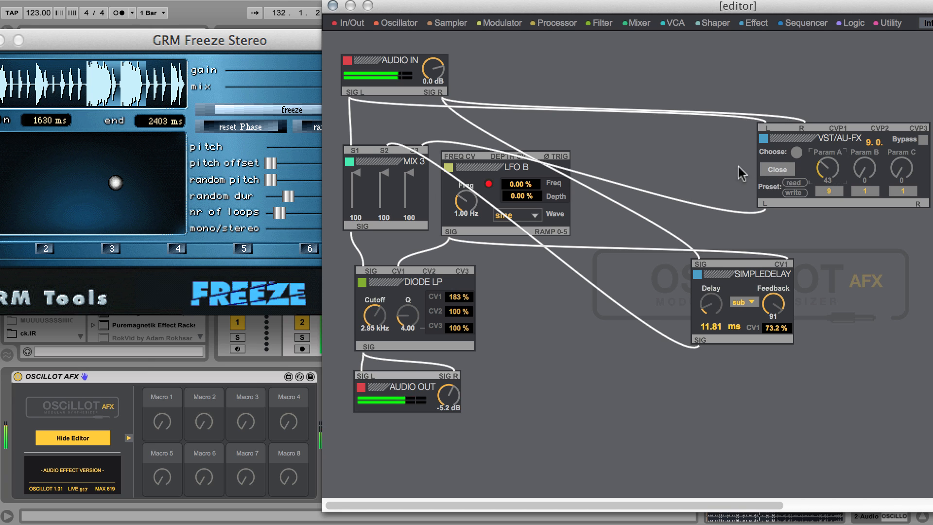
- Set LFO B's frequency to 1.46 Hz, SimpleDelay's delay to 4.72 ms, Freeze's pitch to -28.17 ht and Mix 3's S1 fader to 62.3
{"action": "left_click_drag", "start_coordinate": [469, 196], "coordinate": [469, 212]}
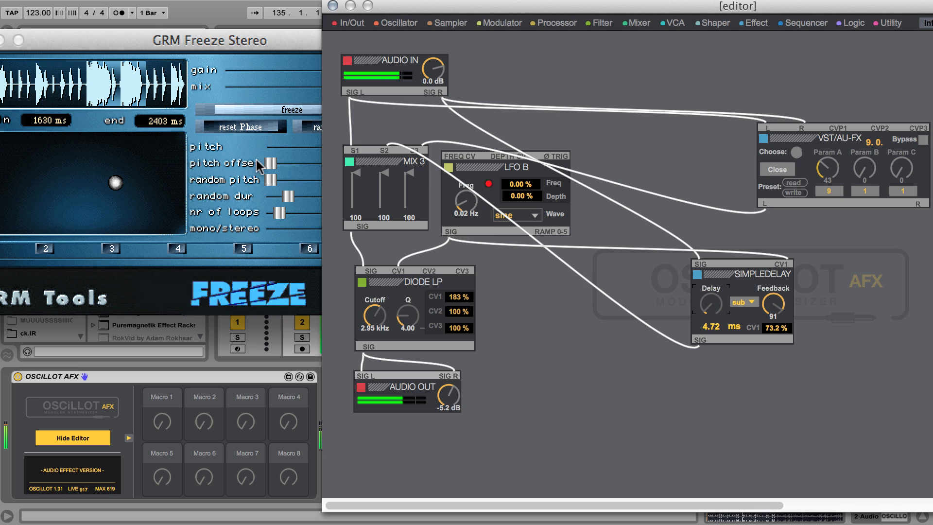
{"action": "left_click_drag", "start_coordinate": [300, 146], "coordinate": [290, 147]}
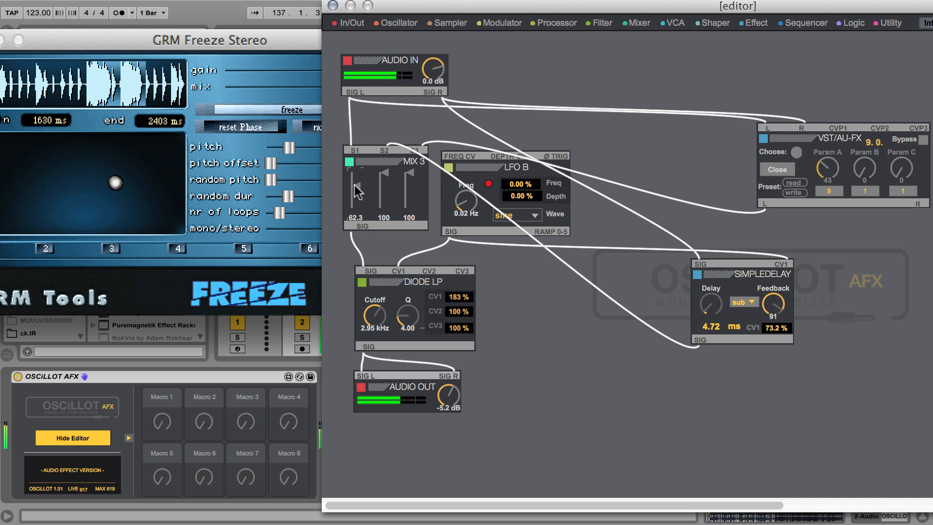
{"action": "left_click_drag", "start_coordinate": [461, 204], "coordinate": [463, 210]}
- Close the OSCiLLOT editor and the GRM Freeze plug-in window
{"action": "left_click_drag", "start_coordinate": [396, 5], "coordinate": [313, 6]}
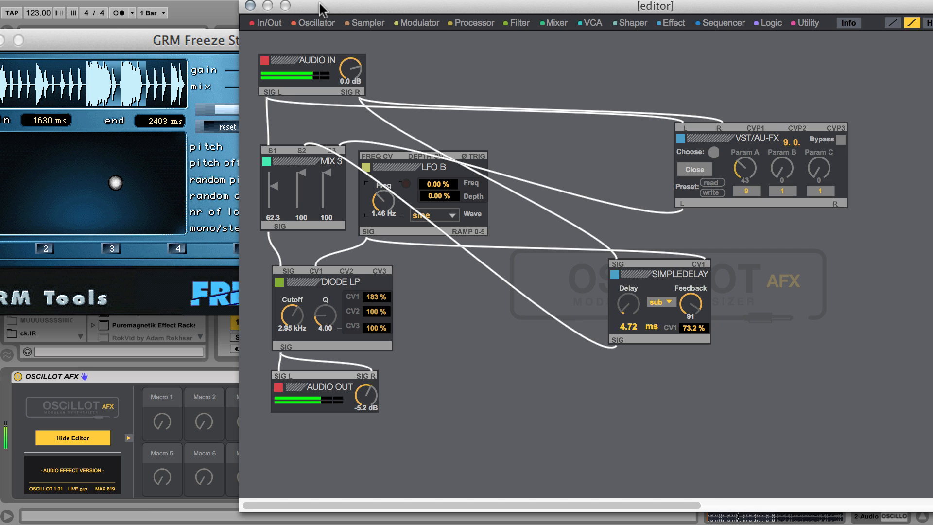
{"action": "left_click", "coordinate": [250, 6]}
{"action": "left_click_drag", "start_coordinate": [29, 41], "coordinate": [158, 45]}
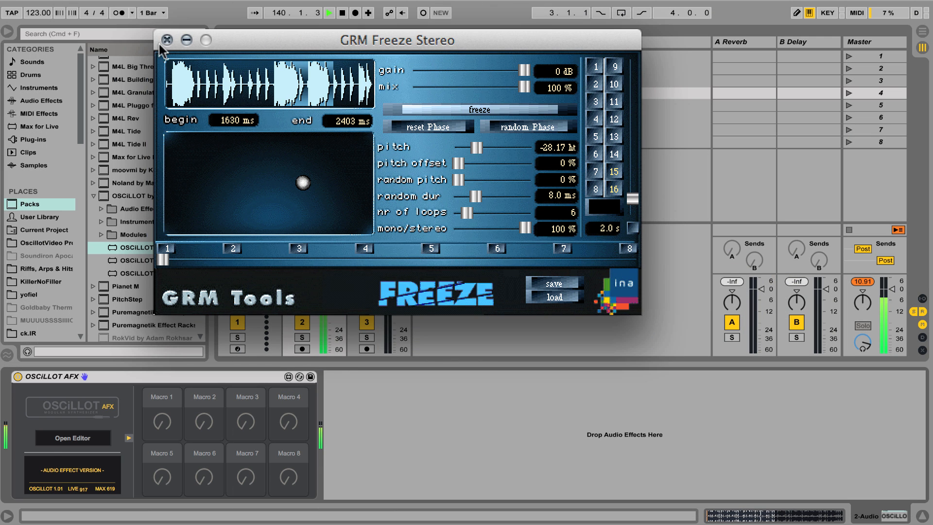
{"action": "left_click", "coordinate": [165, 40]}
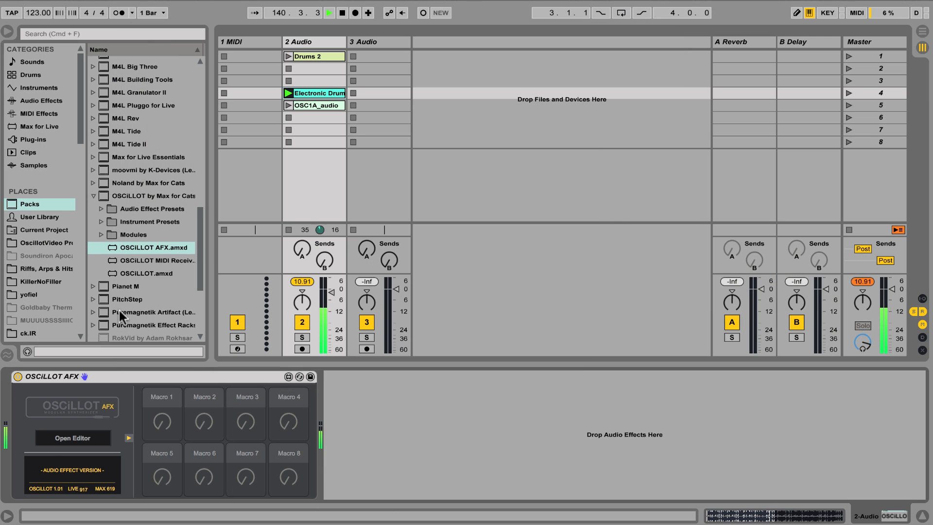
- Load the ResonatorDelayMod preset from OSCiLLOT's Audio Effect Presets in place of the current patch and open its editor
{"action": "left_click", "coordinate": [99, 222]}
{"action": "left_click", "coordinate": [96, 209]}
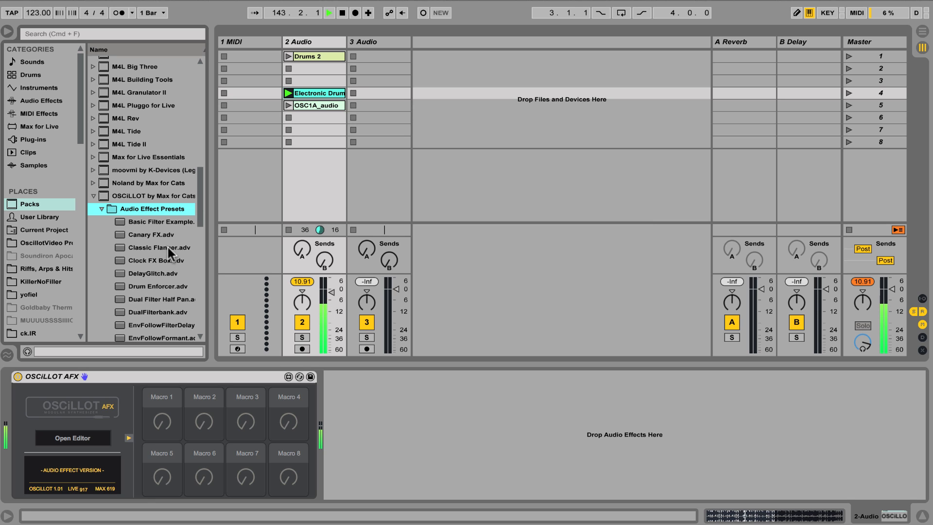
{"action": "left_click_drag", "start_coordinate": [203, 182], "coordinate": [199, 205]}
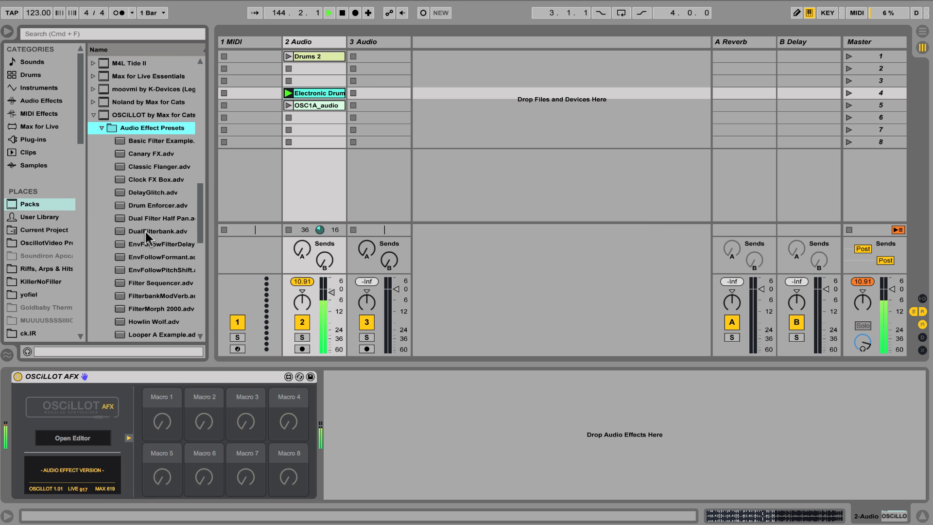
{"action": "left_click_drag", "start_coordinate": [198, 218], "coordinate": [199, 232]}
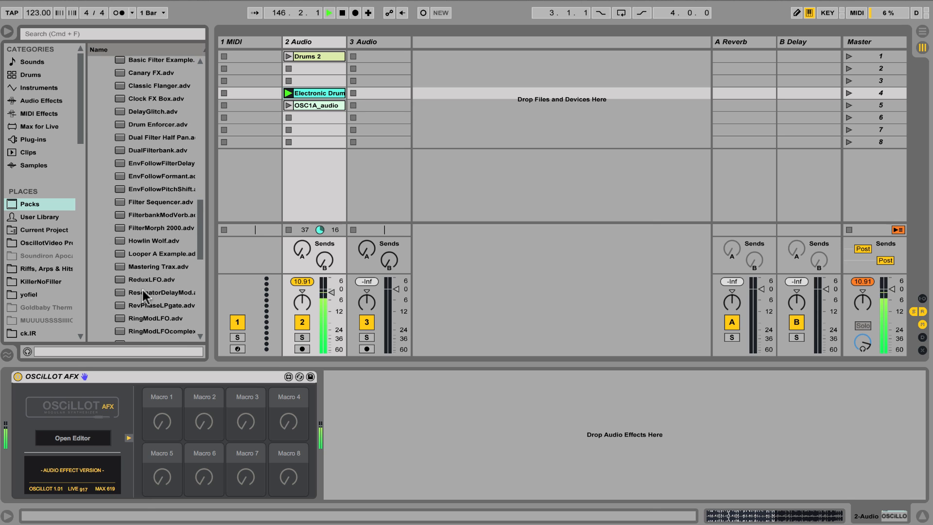
{"action": "left_click_drag", "start_coordinate": [142, 291], "coordinate": [81, 375]}
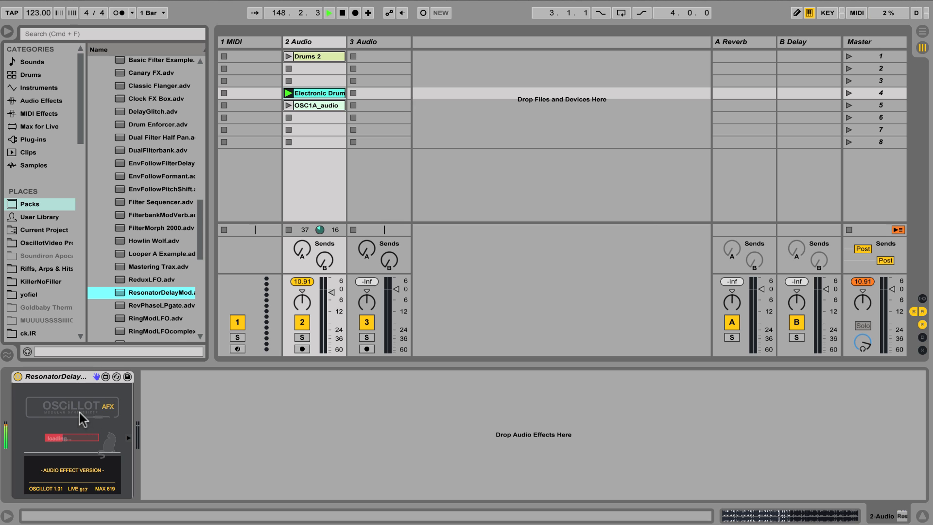
{"action": "left_click", "coordinate": [79, 437]}
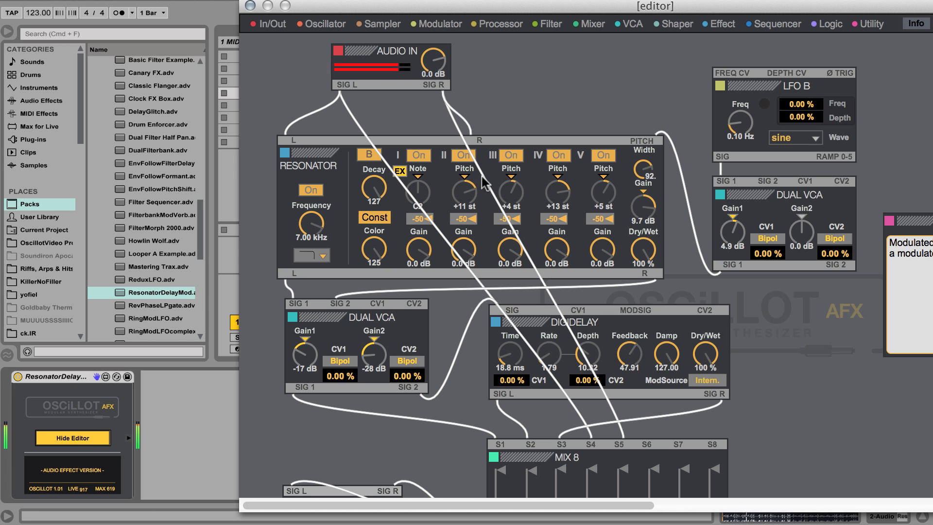
- Set the Resonator's first note to B1 and look over the preset's modules and patch notes
{"action": "left_click_drag", "start_coordinate": [418, 192], "coordinate": [418, 186]}
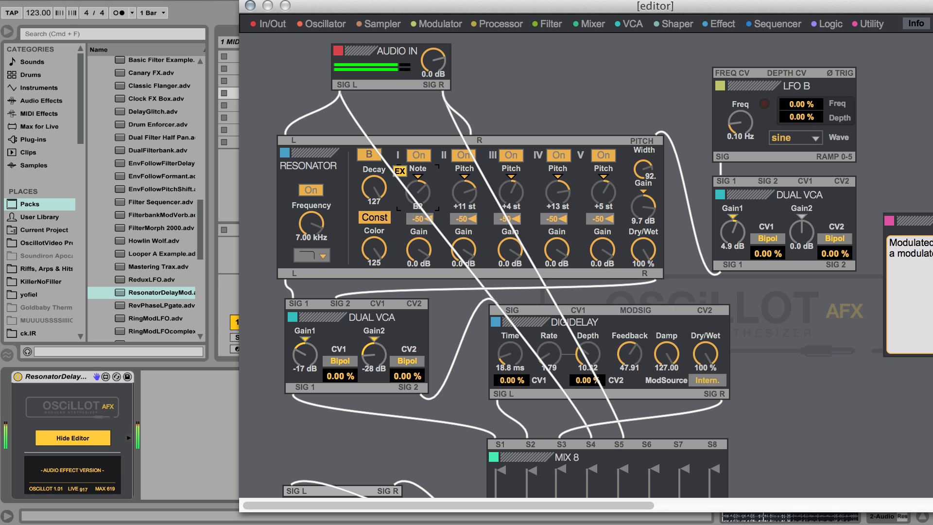
{"action": "left_click_drag", "start_coordinate": [931, 8], "coordinate": [760, 2]}
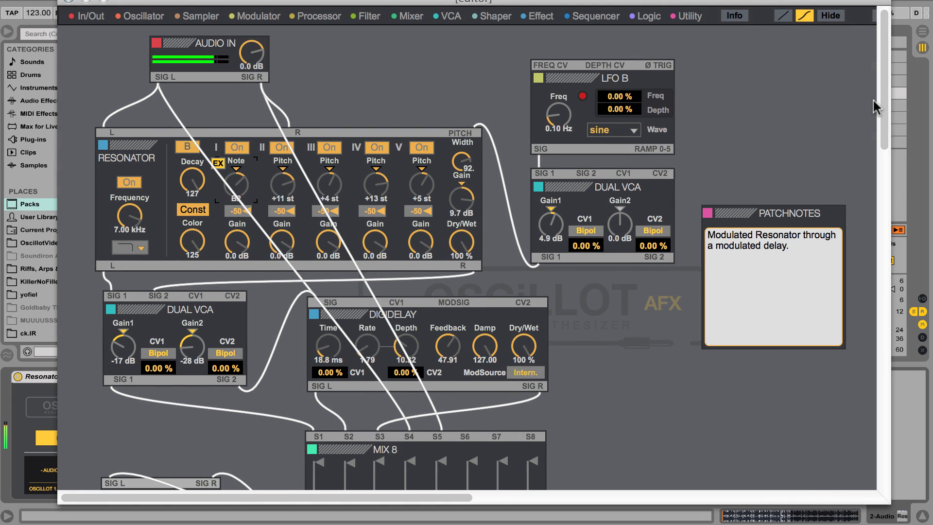
{"action": "left_click_drag", "start_coordinate": [879, 113], "coordinate": [858, 121]}
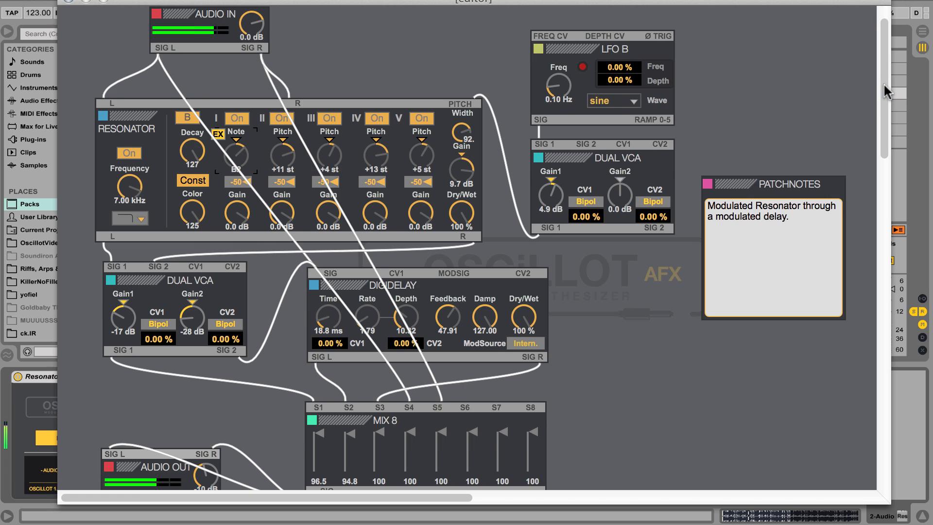
{"action": "left_click_drag", "start_coordinate": [885, 90], "coordinate": [883, 64]}
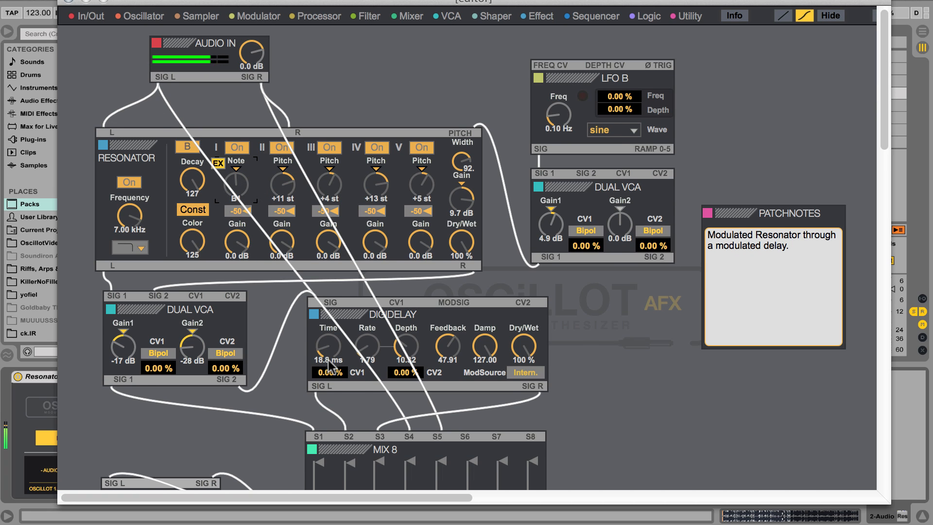
- Set DigiDelay's time to 164 ms, depth to 38.50 and feedback to 95.28, and adjust its rate
{"action": "left_click_drag", "start_coordinate": [367, 346], "coordinate": [367, 320]}
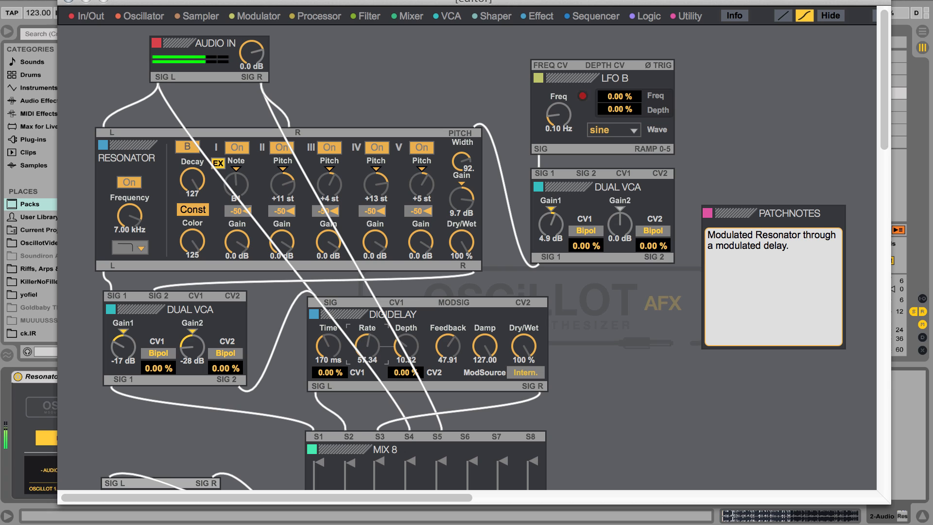
{"action": "left_click_drag", "start_coordinate": [407, 346], "coordinate": [450, 321]}
{"action": "mouse_move", "coordinate": [362, 349]}
{"action": "left_mouse_down"}
{"action": "mouse_move", "coordinate": [363, 334]}
{"action": "mouse_move", "coordinate": [328, 337]}
{"action": "mouse_move", "coordinate": [368, 362]}
{"action": "left_mouse_up"}
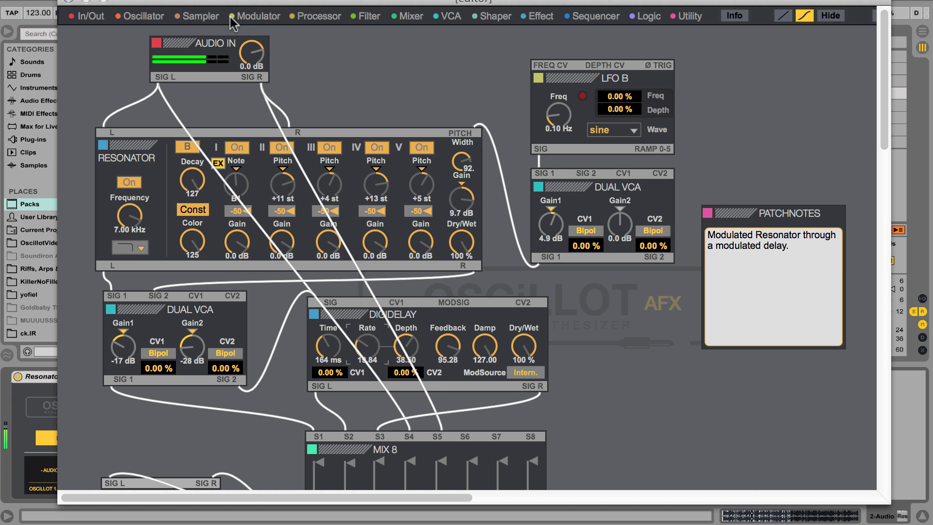
- Replace the resonator patch with the RunglerReverb preset from the Audio Effect Presets, moving the editor clear of the browser
{"action": "left_click_drag", "start_coordinate": [221, 8], "coordinate": [547, 39]}
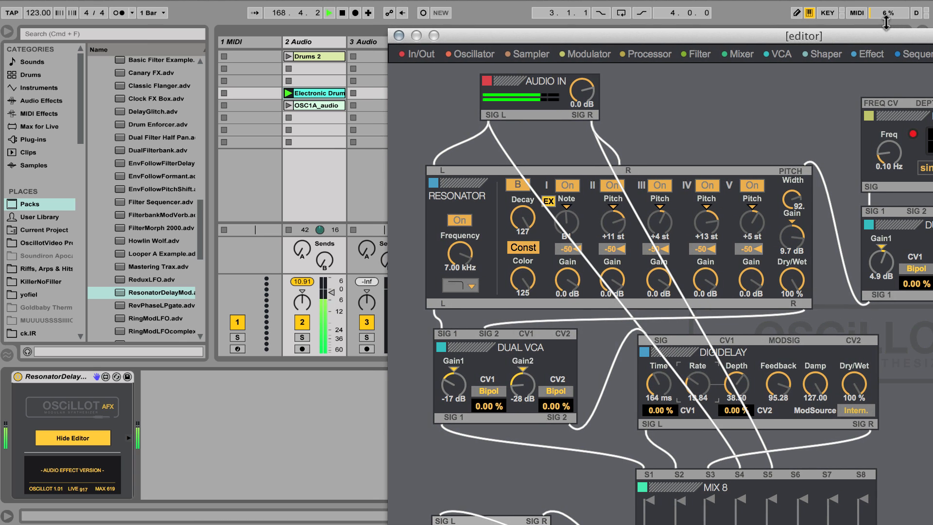
{"action": "left_click_drag", "start_coordinate": [850, 37], "coordinate": [823, 38]}
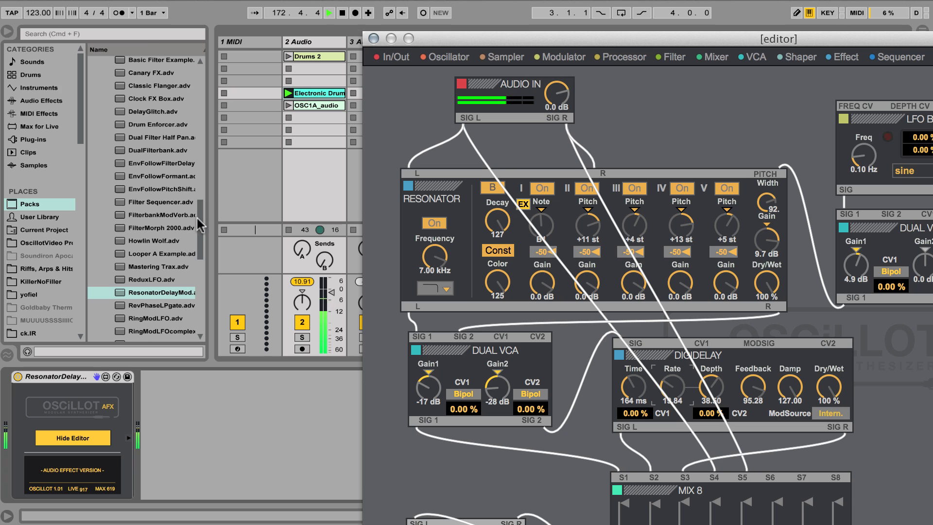
{"action": "left_click_drag", "start_coordinate": [196, 216], "coordinate": [198, 238]}
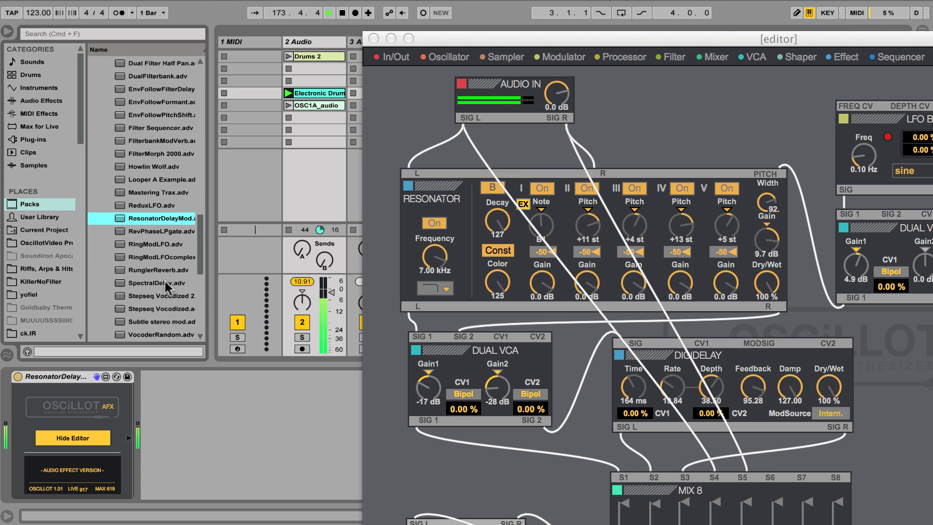
{"action": "double_click", "coordinate": [159, 270]}
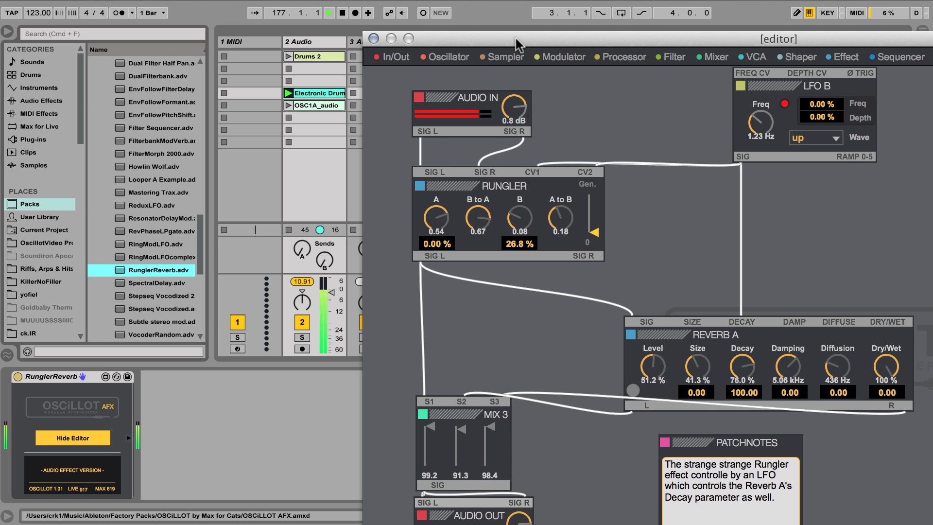
- Set the Rungler's A to 0.50 and look over the patch down to Audio Out
{"action": "left_click_drag", "start_coordinate": [438, 215], "coordinate": [439, 238]}
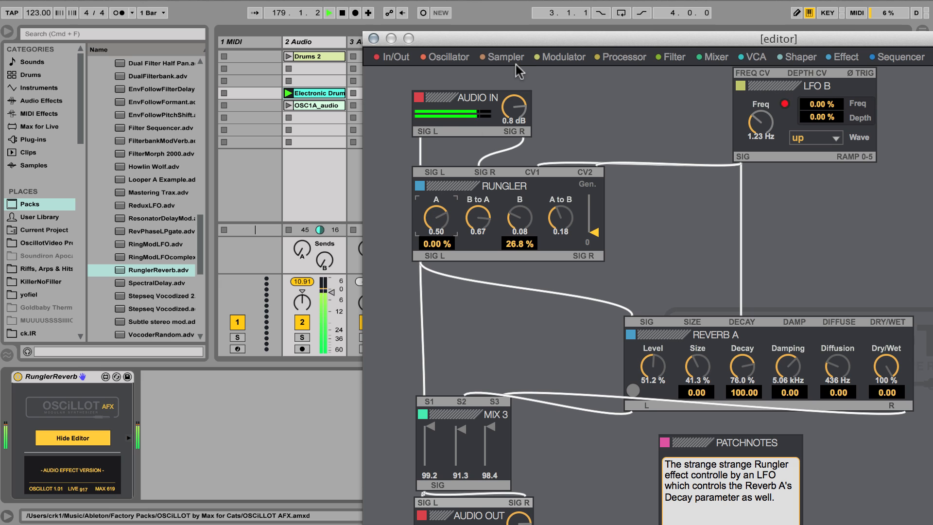
{"action": "left_click_drag", "start_coordinate": [511, 42], "coordinate": [237, 10]}
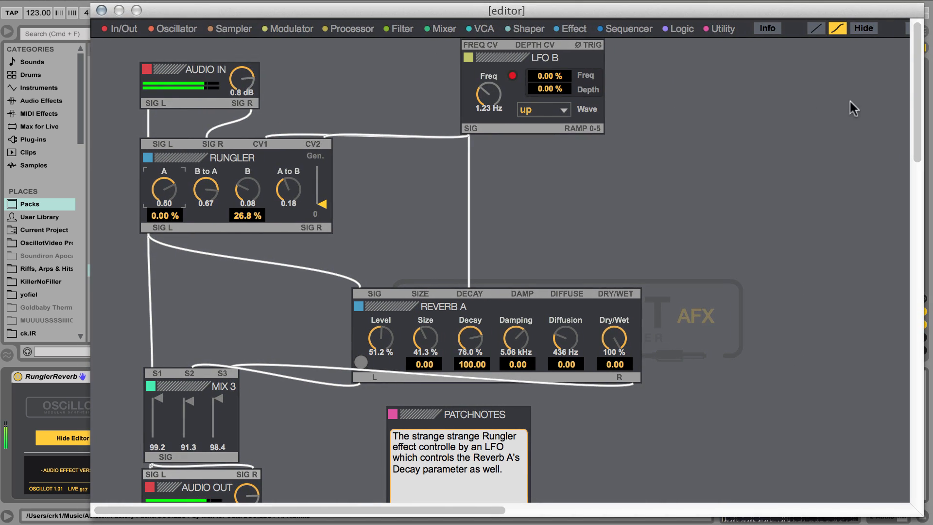
{"action": "left_click_drag", "start_coordinate": [916, 95], "coordinate": [893, 62]}
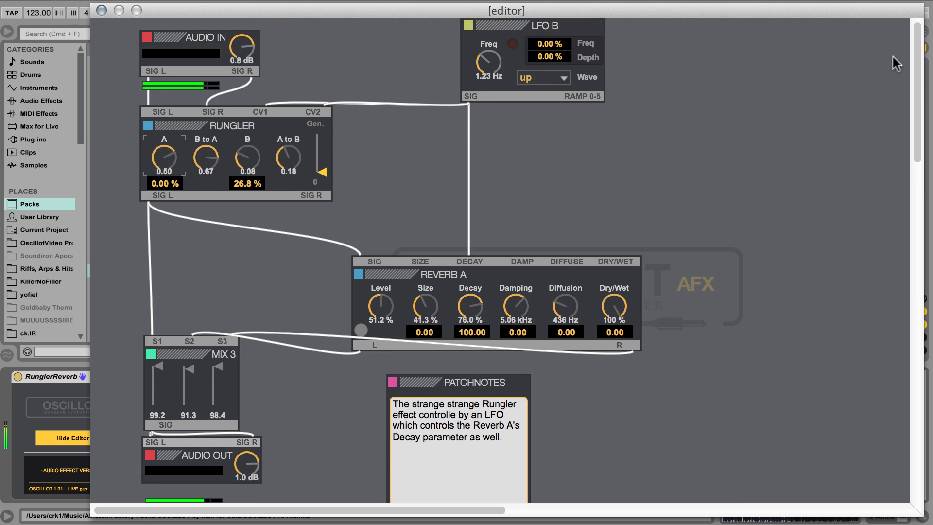
- Replace the Rungler patch with the VocoderRandom preset from the Audio Effect Presets
{"action": "left_click_drag", "start_coordinate": [412, 15], "coordinate": [701, 17]}
{"action": "left_click_drag", "start_coordinate": [197, 227], "coordinate": [196, 258]}
{"action": "left_click_drag", "start_coordinate": [136, 175], "coordinate": [59, 374]}
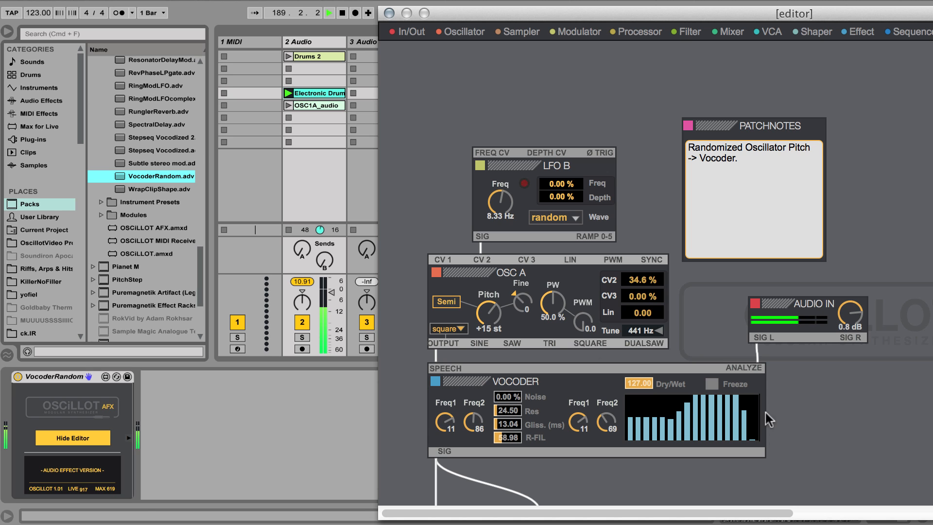
- Set OSC A's pitch to -7 st and raise Audio Out's level to -4.4 dB
{"action": "left_click_drag", "start_coordinate": [487, 302], "coordinate": [496, 380]}
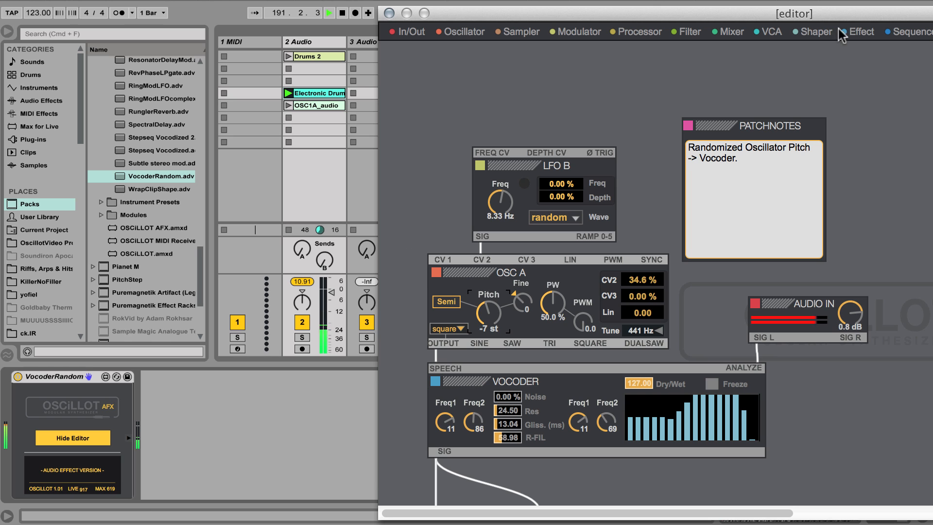
{"action": "left_click_drag", "start_coordinate": [778, 15], "coordinate": [461, 13]}
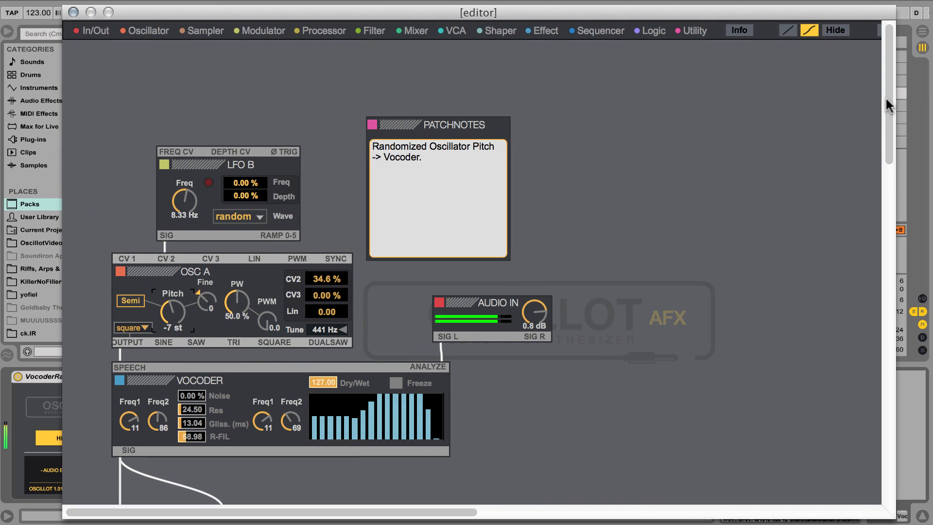
{"action": "left_click_drag", "start_coordinate": [885, 96], "coordinate": [886, 170]}
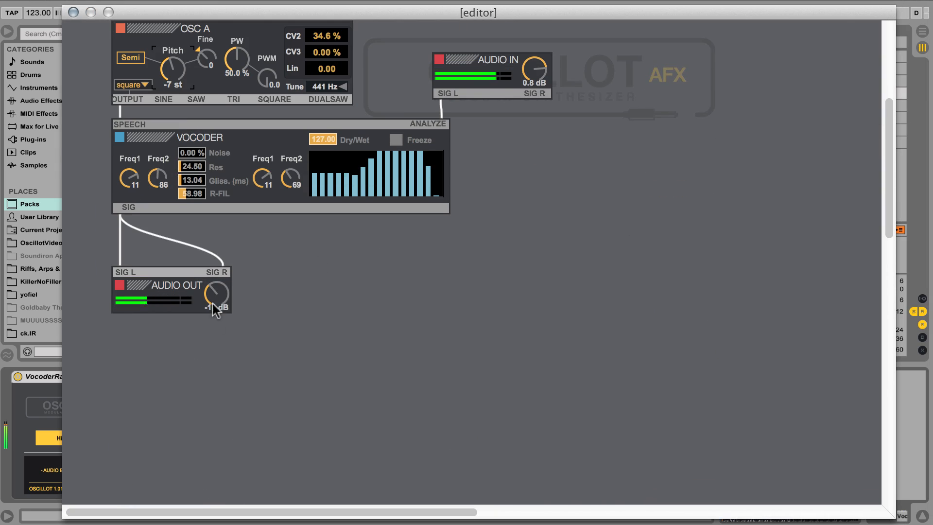
{"action": "left_click_drag", "start_coordinate": [217, 293], "coordinate": [199, 271]}
- Freeze and redraw the Vocoder's bands, with Noise at 22.8 %, the first Freq1/Freq2 pair at 45/57 and the second at 79/12
{"action": "left_click_drag", "start_coordinate": [257, 170], "coordinate": [290, 143]}
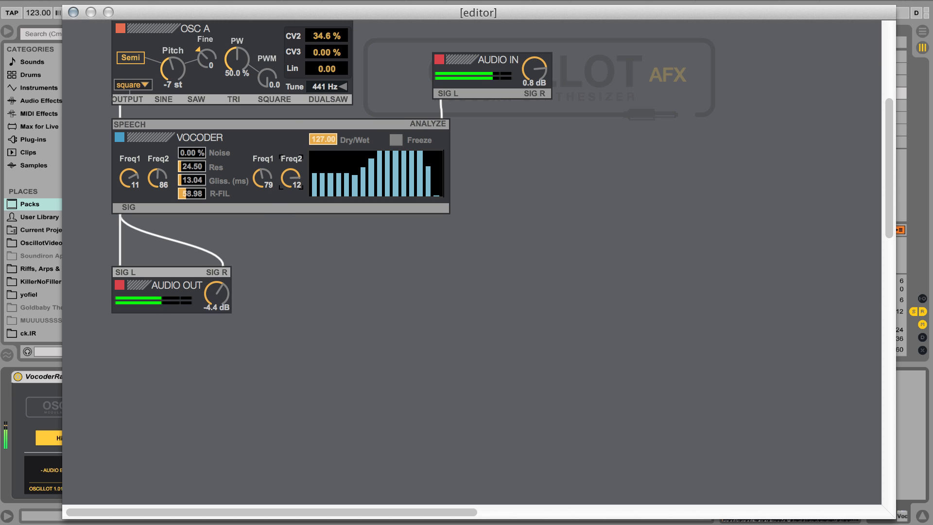
{"action": "left_click", "coordinate": [396, 140]}
{"action": "mouse_move", "coordinate": [191, 153]}
{"action": "left_mouse_down"}
{"action": "mouse_move", "coordinate": [191, 141]}
{"action": "mouse_move", "coordinate": [190, 154]}
{"action": "left_mouse_up"}
{"action": "mouse_move", "coordinate": [352, 181]}
{"action": "left_mouse_down"}
{"action": "mouse_move", "coordinate": [401, 170]}
{"action": "mouse_move", "coordinate": [419, 196]}
{"action": "mouse_move", "coordinate": [363, 183]}
{"action": "mouse_move", "coordinate": [322, 158]}
{"action": "mouse_move", "coordinate": [412, 168]}
{"action": "left_mouse_up"}
{"action": "left_click_drag", "start_coordinate": [129, 178], "coordinate": [158, 187]}
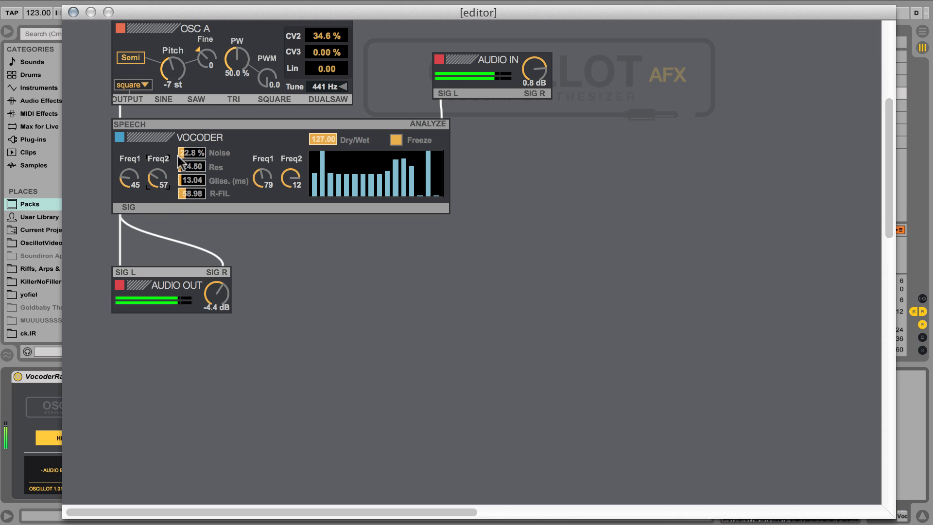
- Set OSC A's pitch to -26 st and lower the Vocoder's Noise to 12.6 % and Res to 1.00
{"action": "left_click_drag", "start_coordinate": [172, 68], "coordinate": [187, 22]}
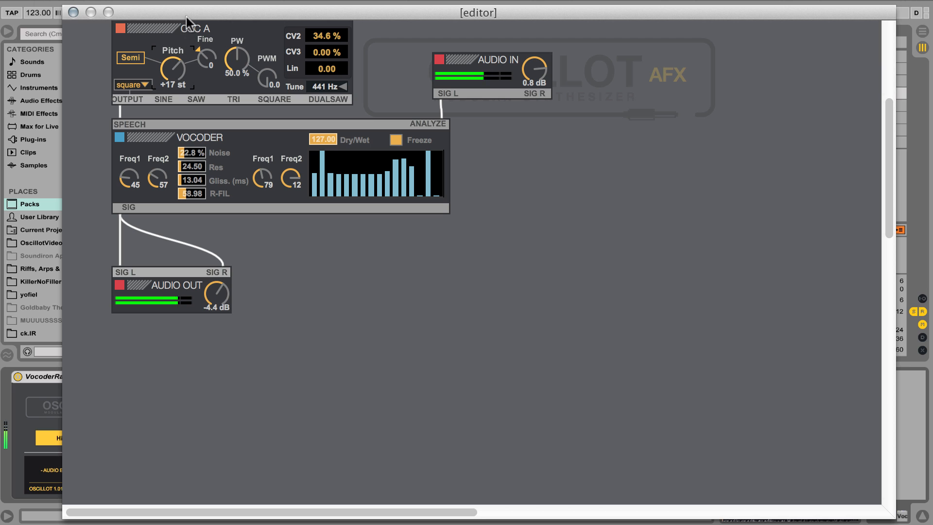
{"action": "left_click_drag", "start_coordinate": [184, 62], "coordinate": [189, 181]}
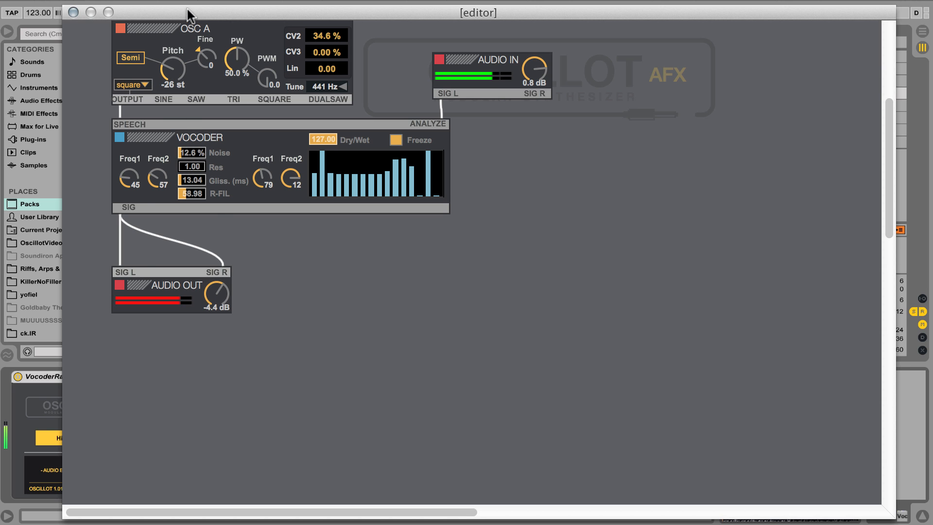
- Close the OSCiLLOT editor and lower the 2 Audio track's volume to -12.7 dB
{"action": "left_click_drag", "start_coordinate": [188, 11], "coordinate": [415, 7]}
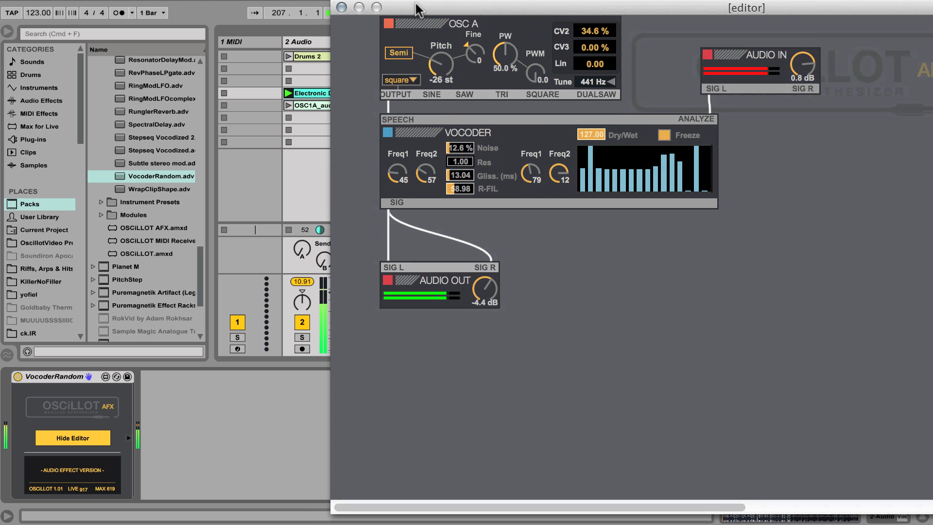
{"action": "left_click", "coordinate": [341, 9]}
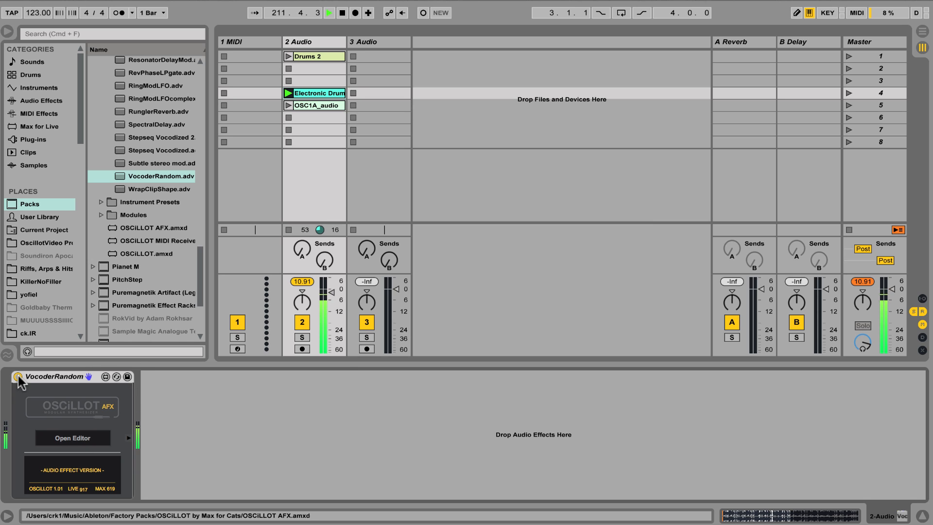
{"action": "left_click_drag", "start_coordinate": [333, 302], "coordinate": [332, 335]}
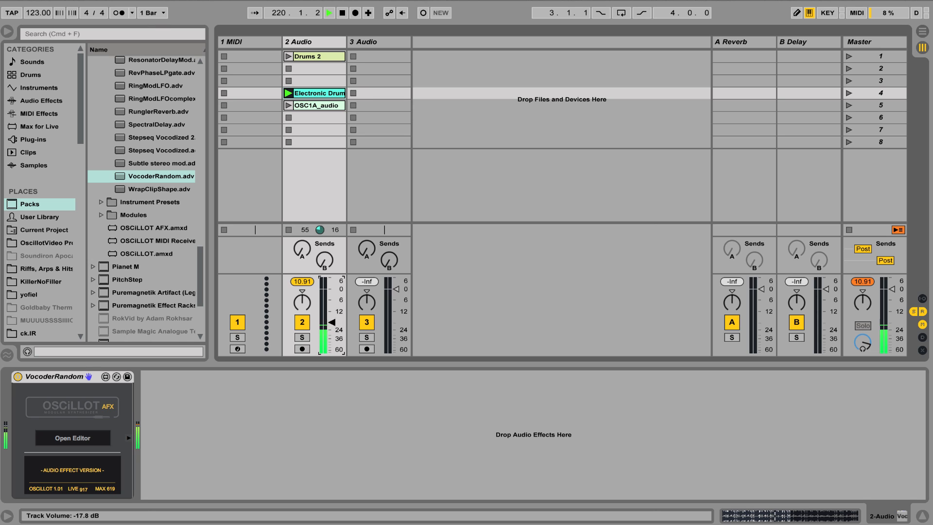
{"action": "left_click_drag", "start_coordinate": [332, 321], "coordinate": [331, 312]}
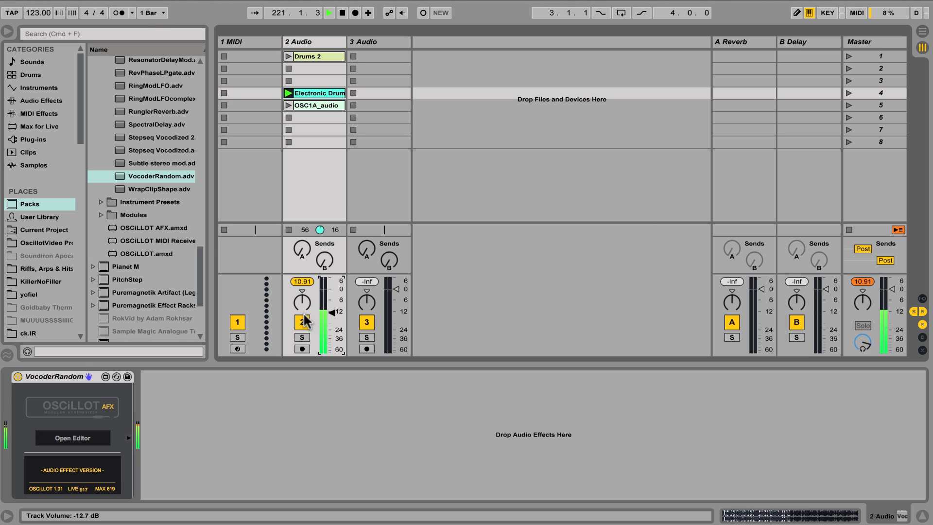